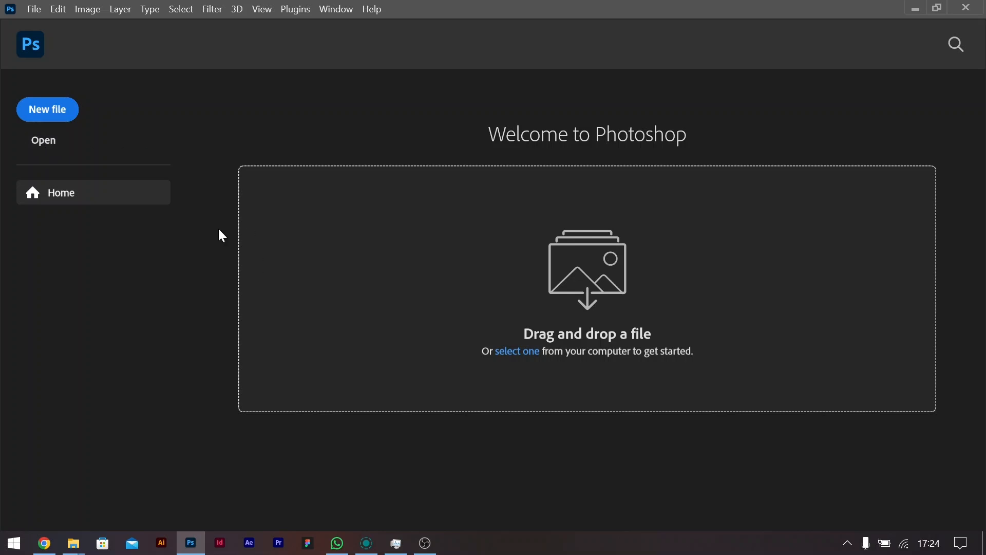
- Open the new document setup and view the available units for the document width
click(48, 120)
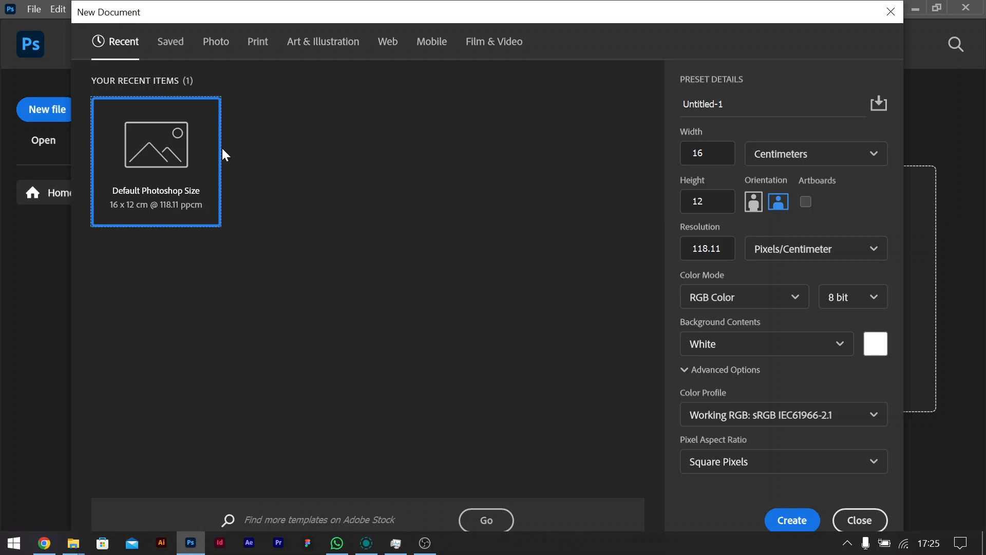
click(779, 155)
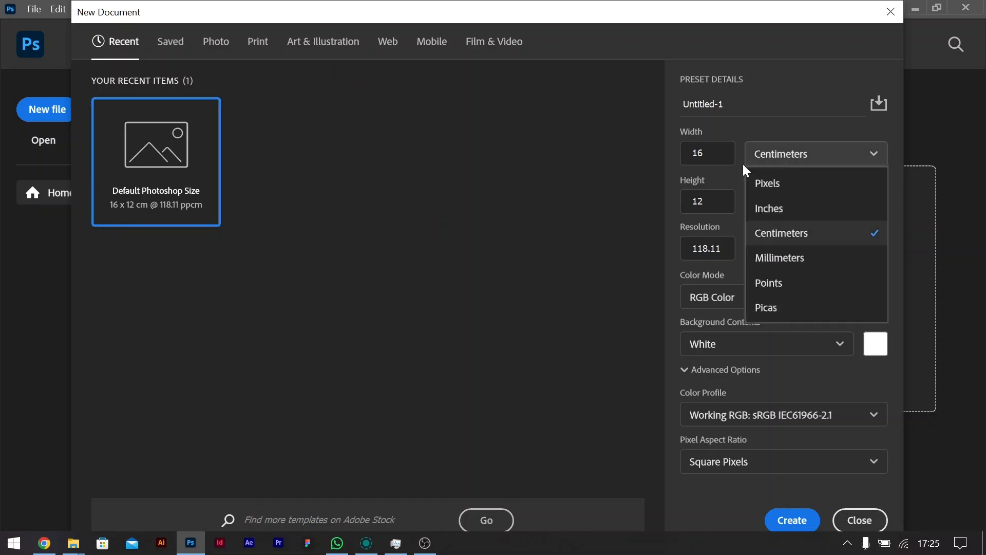
click(451, 224)
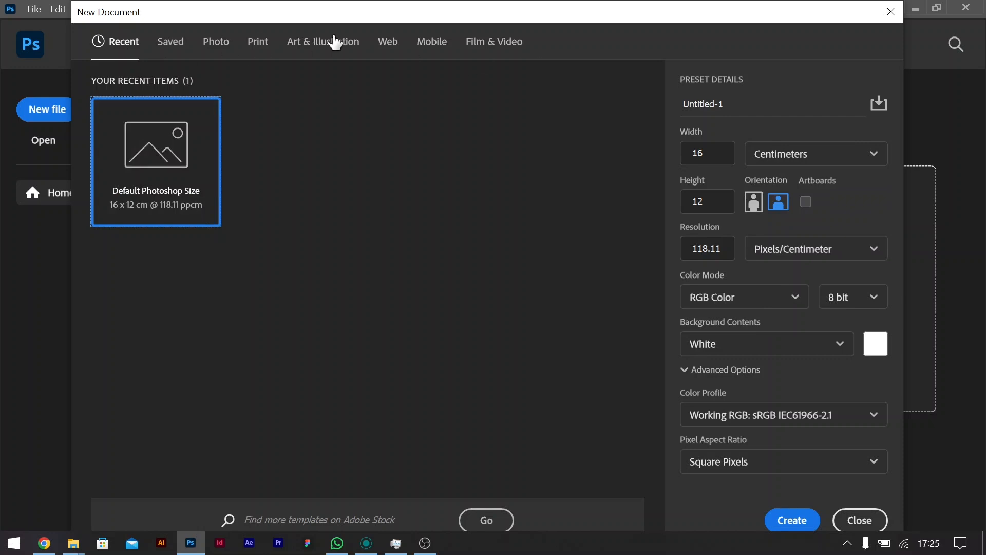
- Browse the Saved, Recent and Photo document presets
click(169, 49)
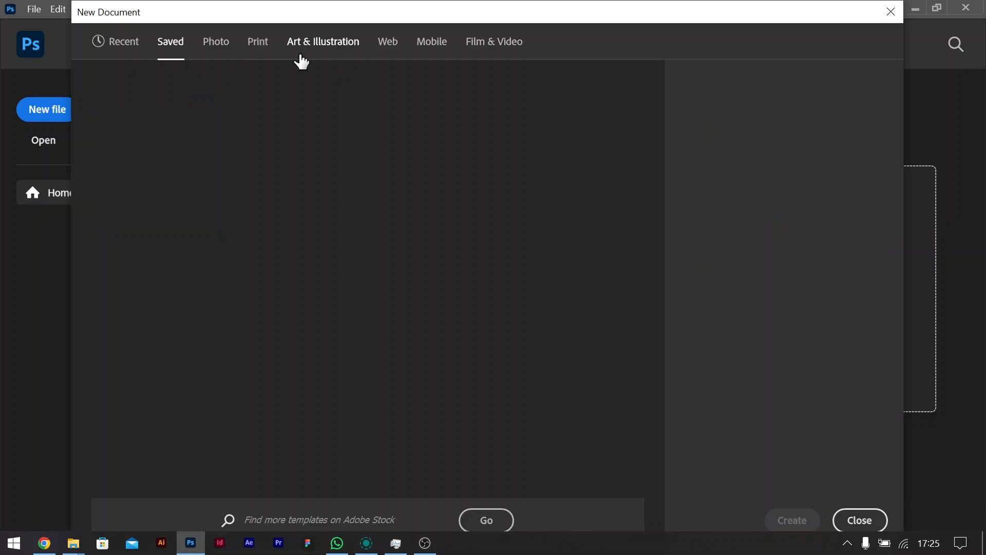
click(135, 52)
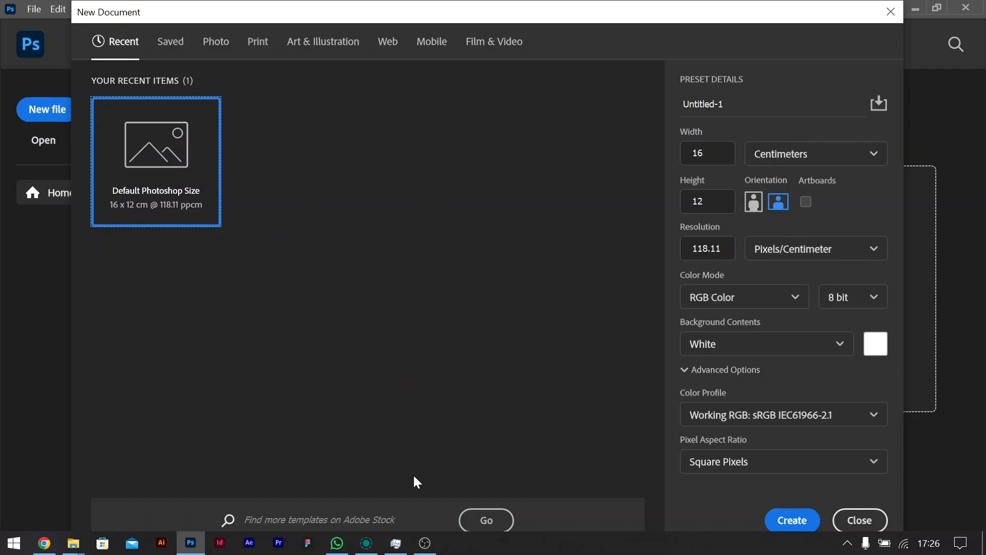
click(217, 46)
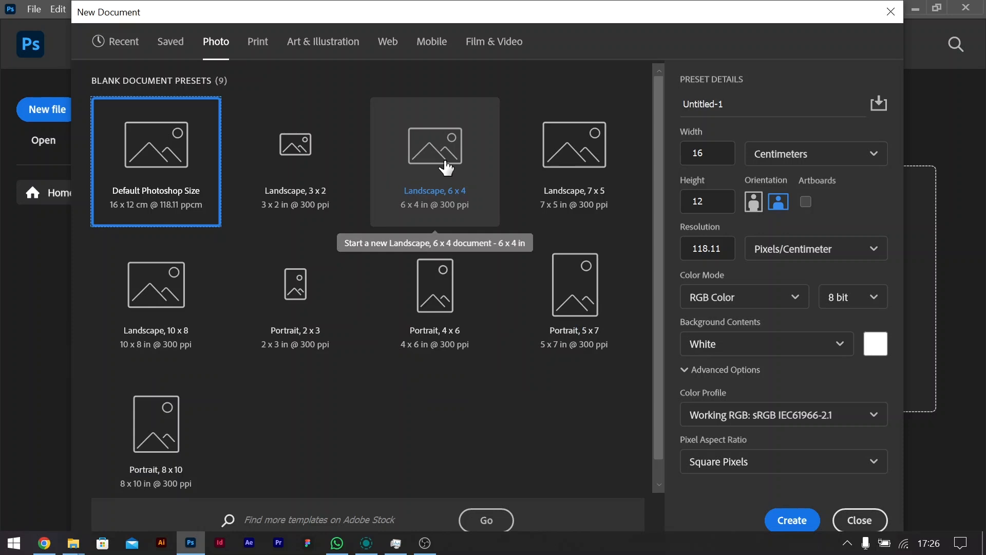
- Examine the whole list of blank Print presets and their paper sizes
click(258, 50)
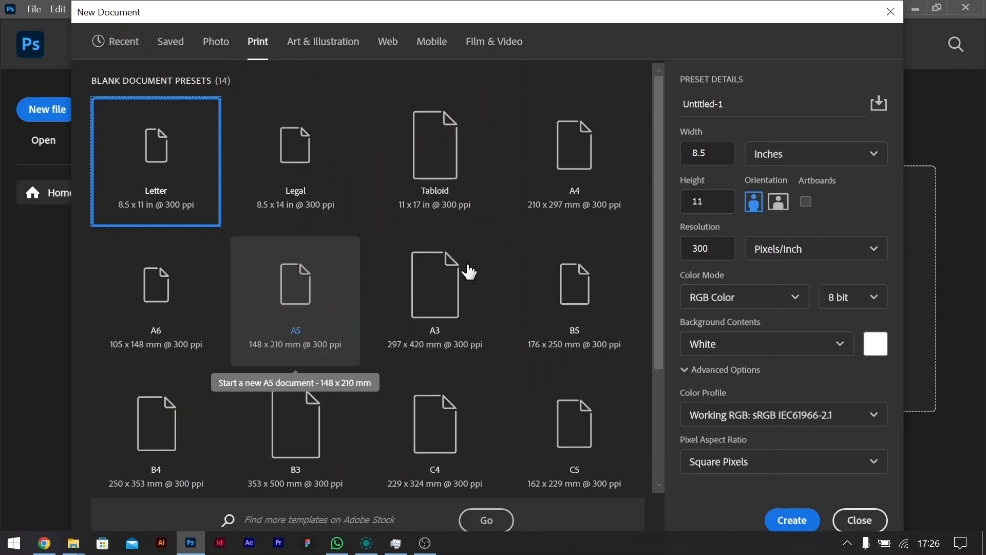
drag(660, 178, 637, 116)
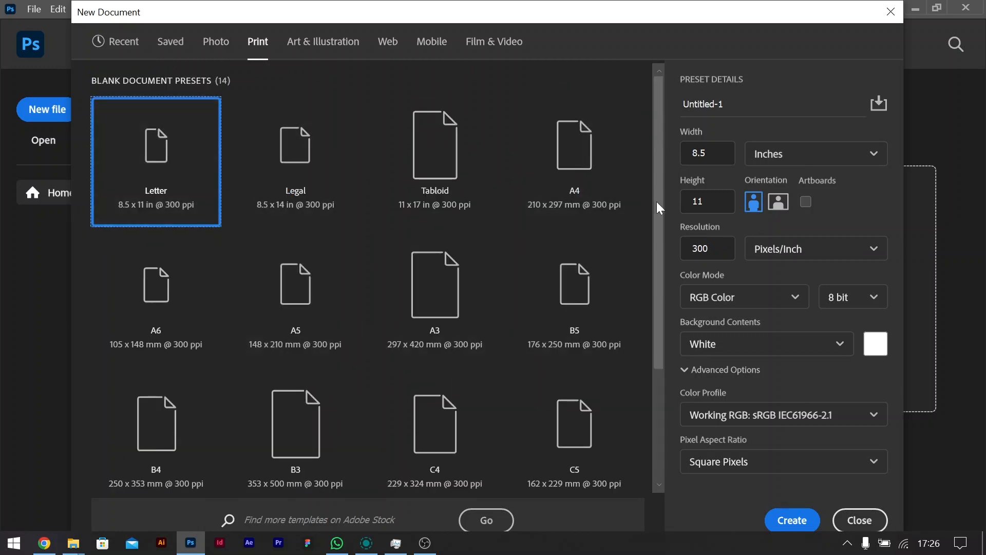
drag(659, 199, 655, 335)
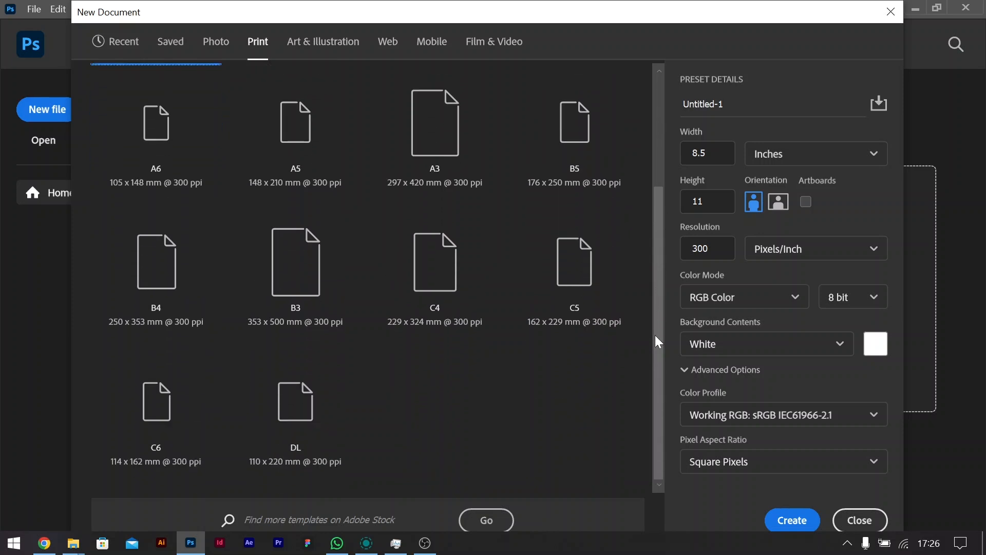
drag(652, 295, 649, 153)
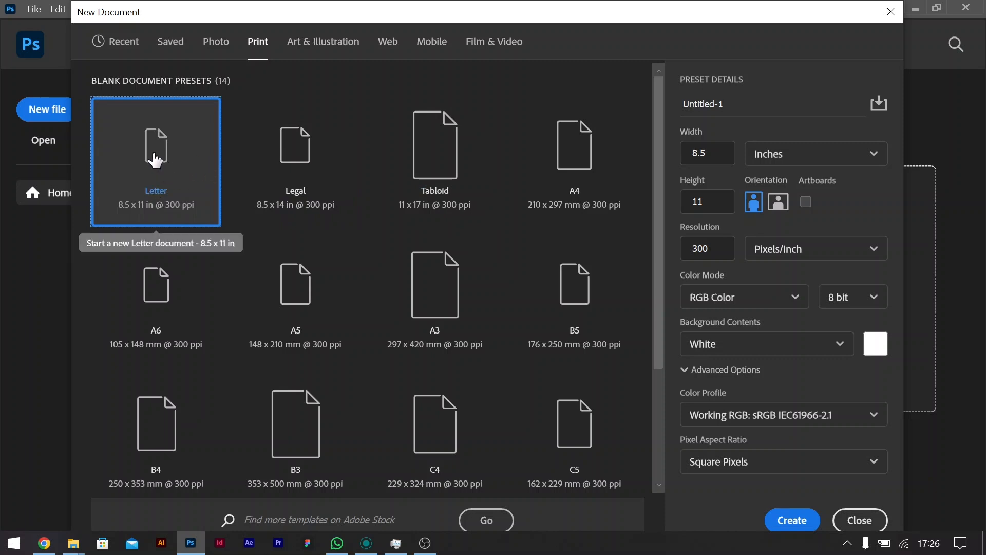
scroll(654, 278, down, 3)
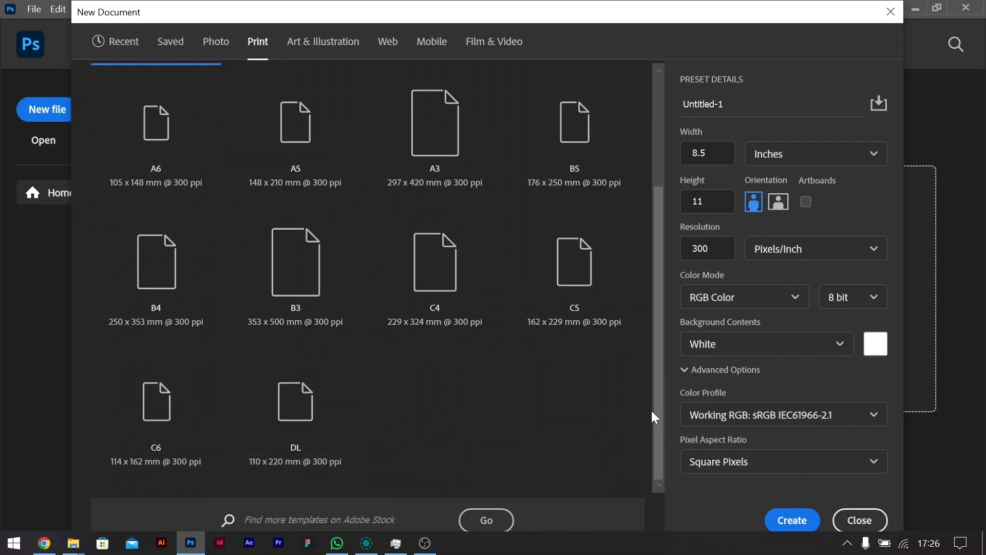
scroll(640, 245, up, 3)
scroll(640, 244, down, 3)
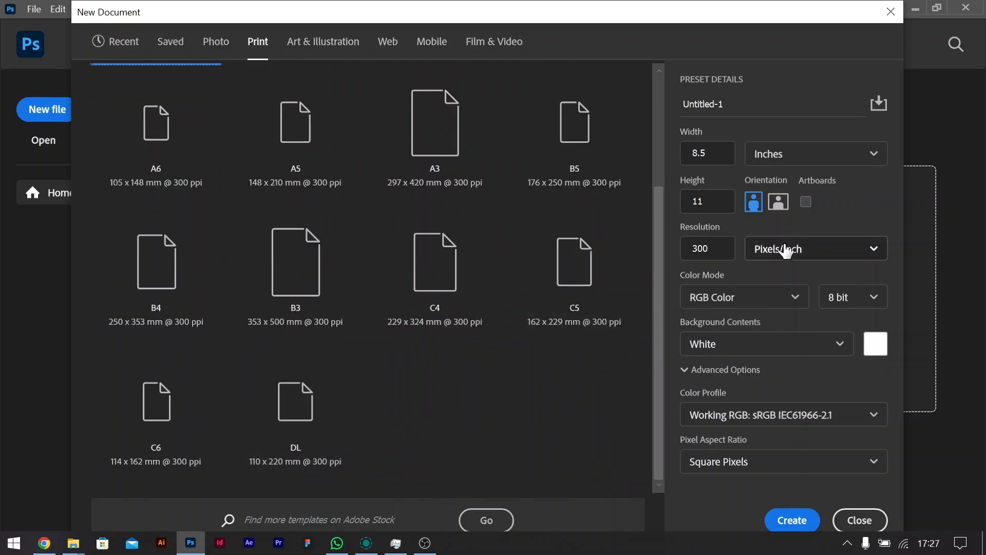
scroll(226, 172, up, 3)
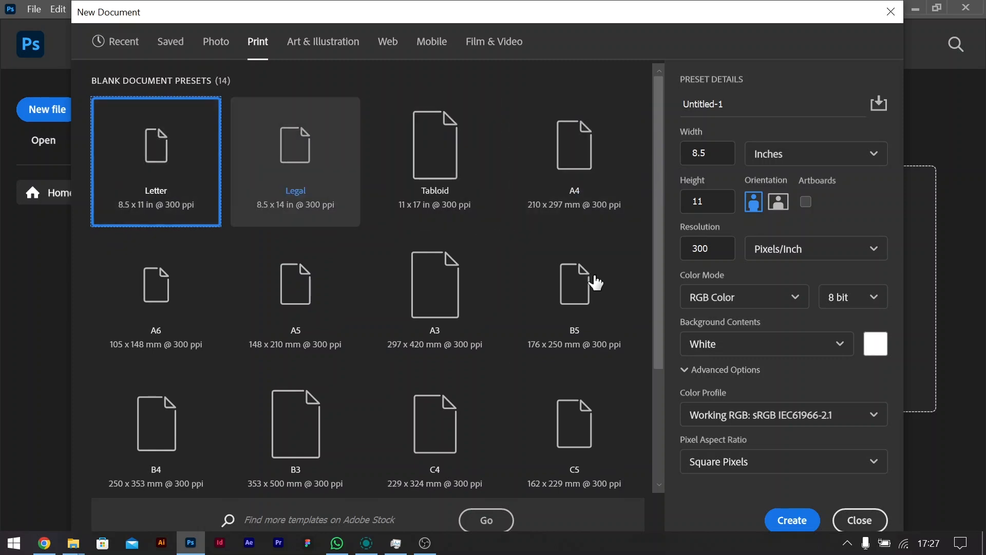
scroll(595, 281, down, 3)
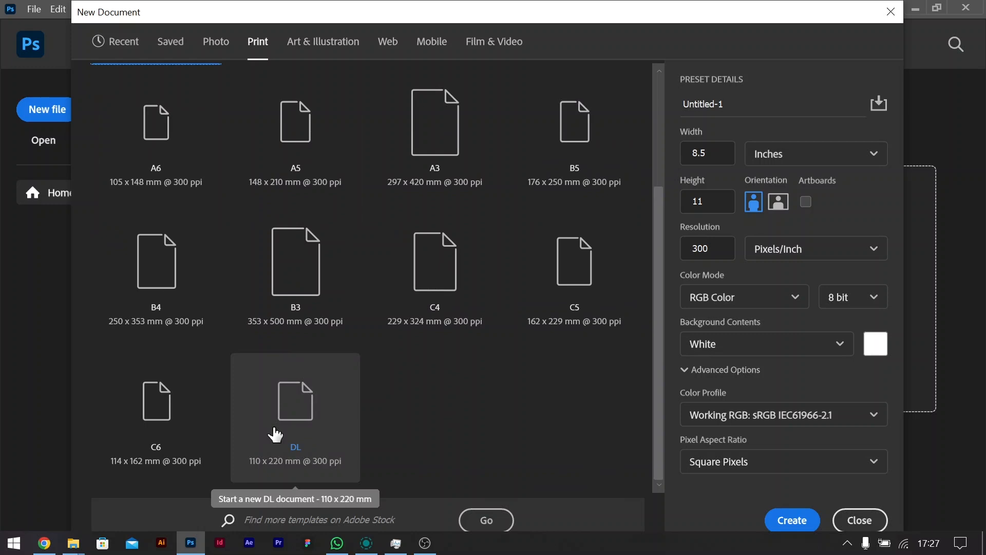
scroll(275, 434, up, 3)
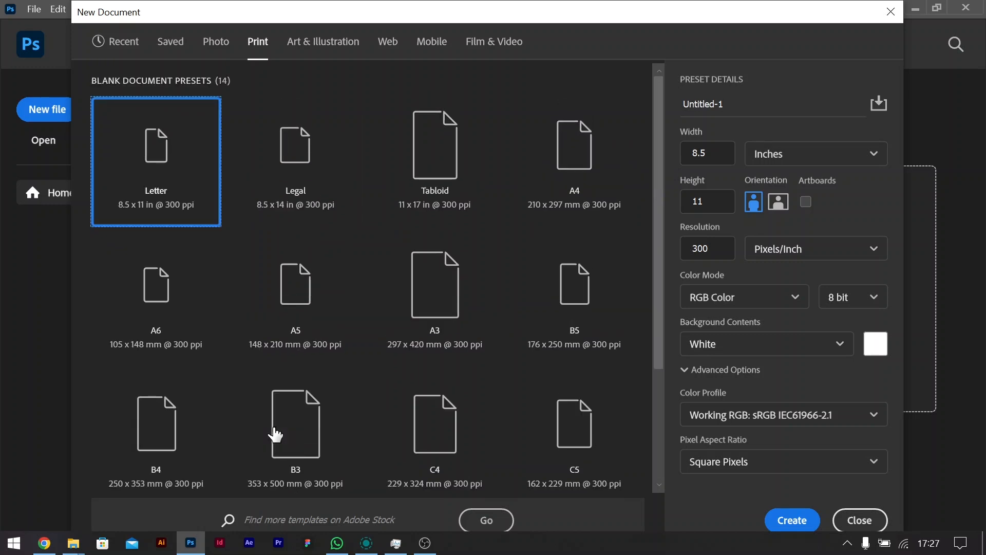
- Look through the Art & Illustration, Web and Film & Video document presets
click(310, 46)
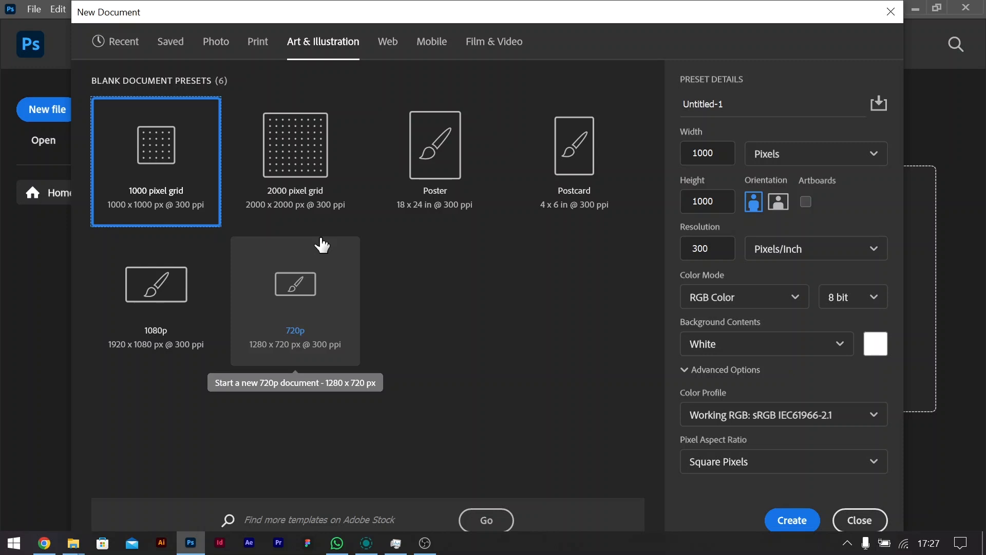
click(396, 58)
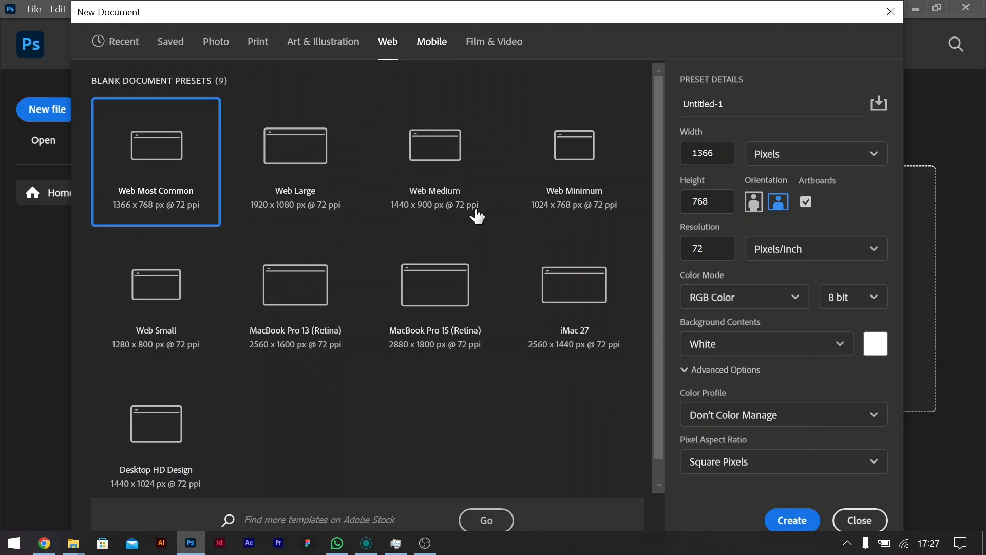
click(508, 45)
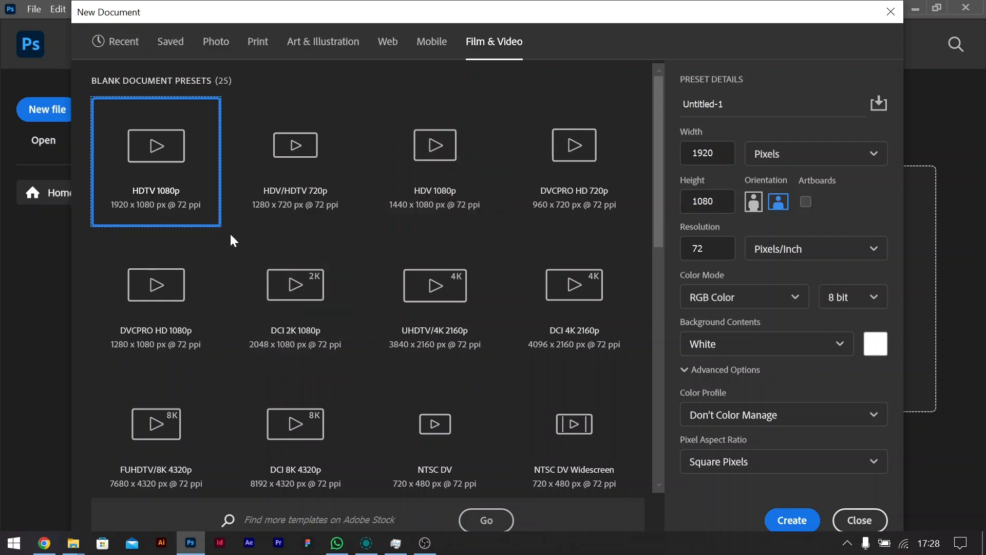
scroll(230, 232, down, 10)
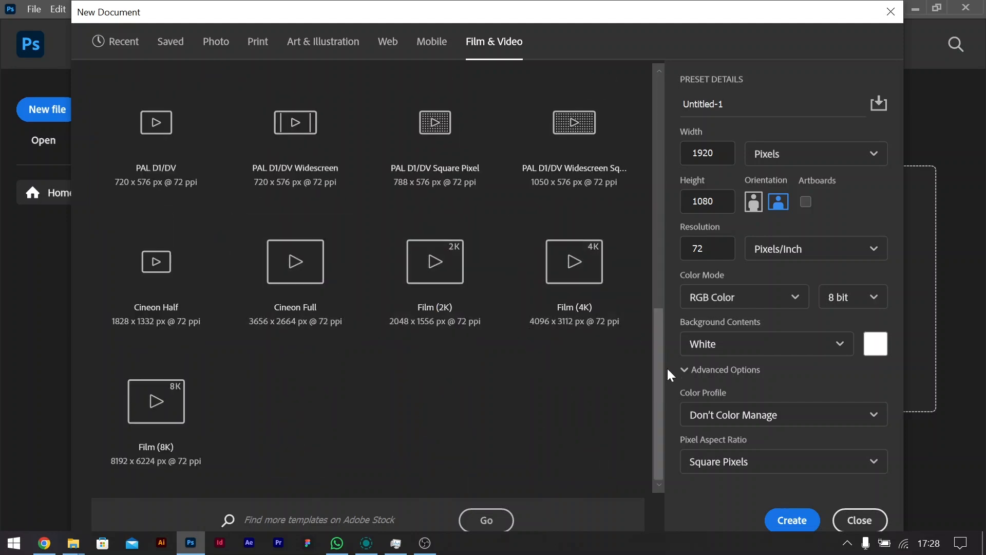
drag(659, 384, 649, 291)
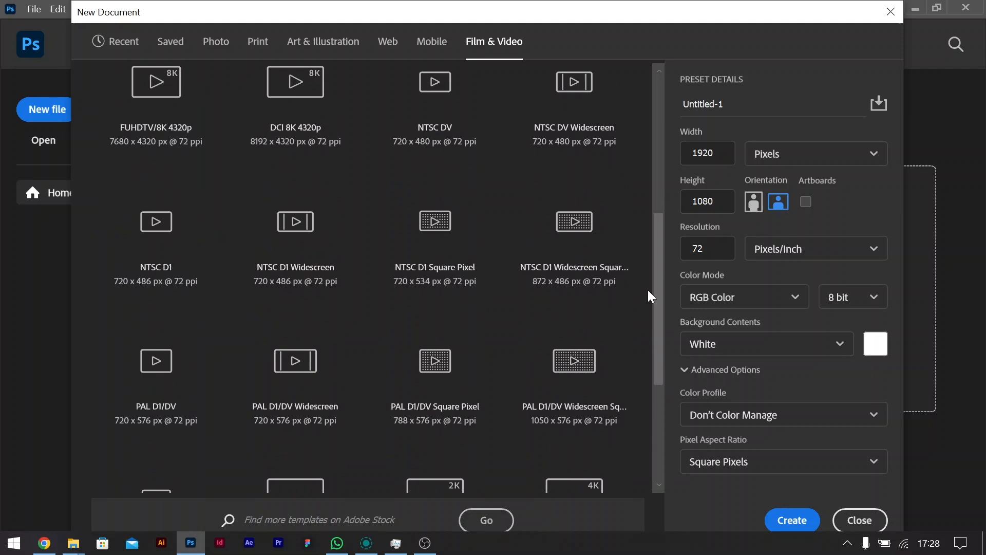
drag(658, 278, 651, 139)
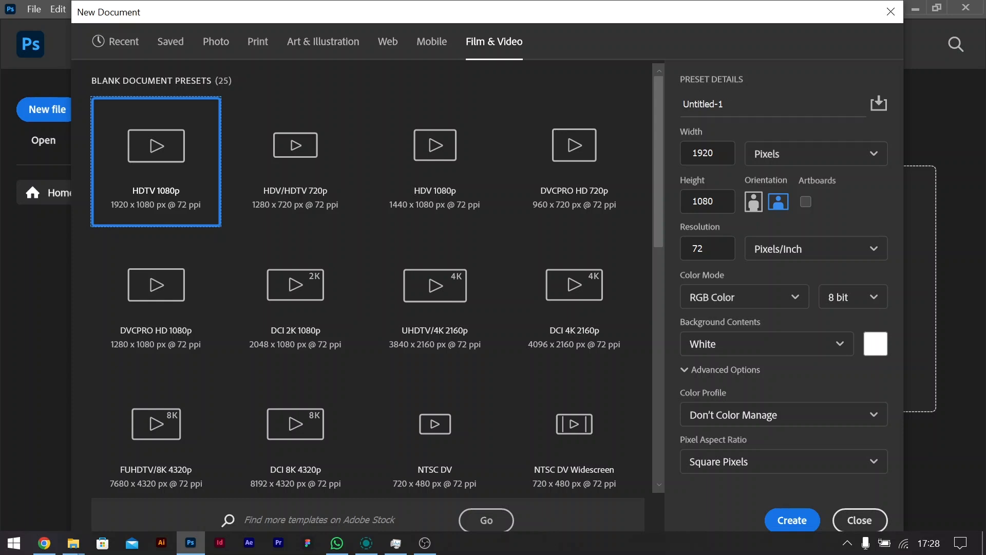
- Revisit the Recent, Photo and Print presets and switch to the Mobile presets
click(715, 104)
click(98, 43)
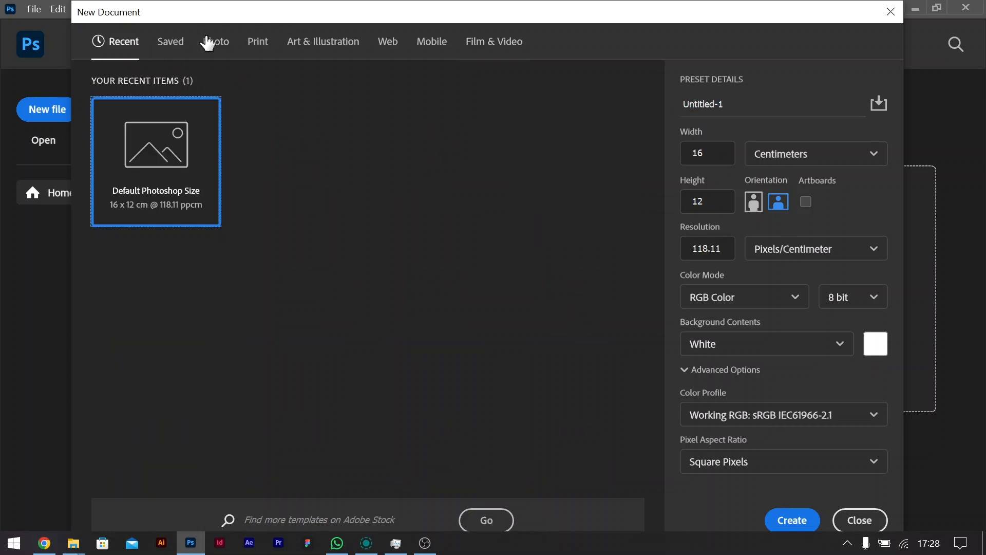
click(225, 49)
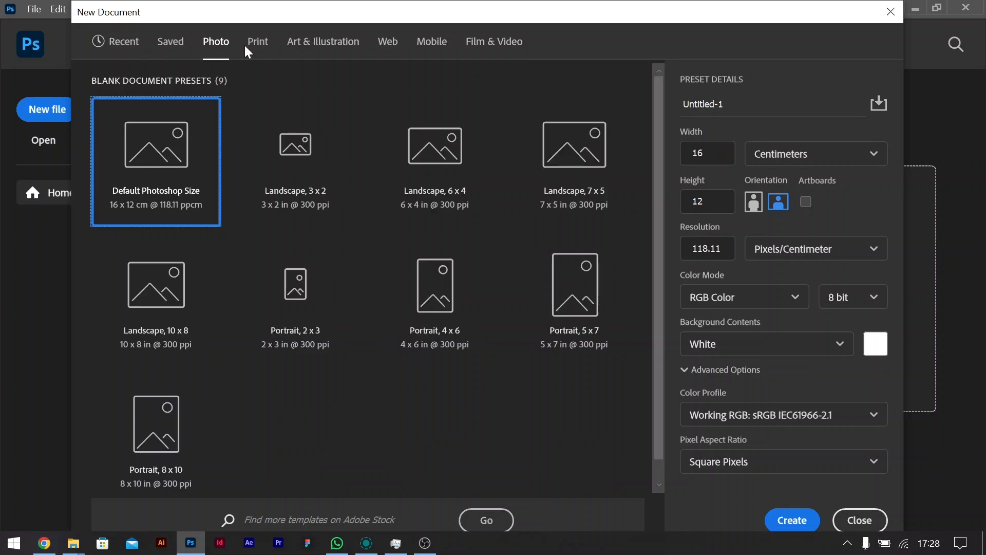
click(256, 43)
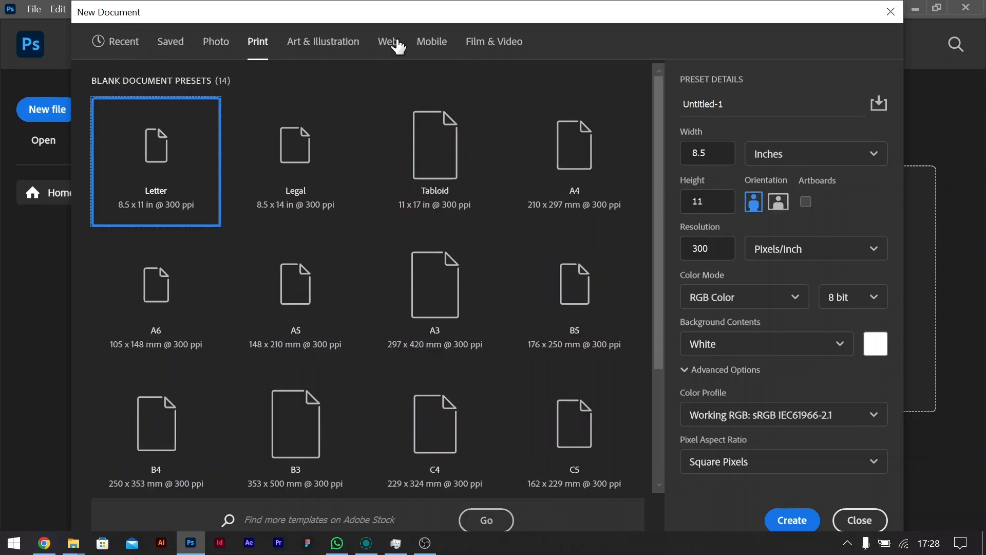
click(431, 46)
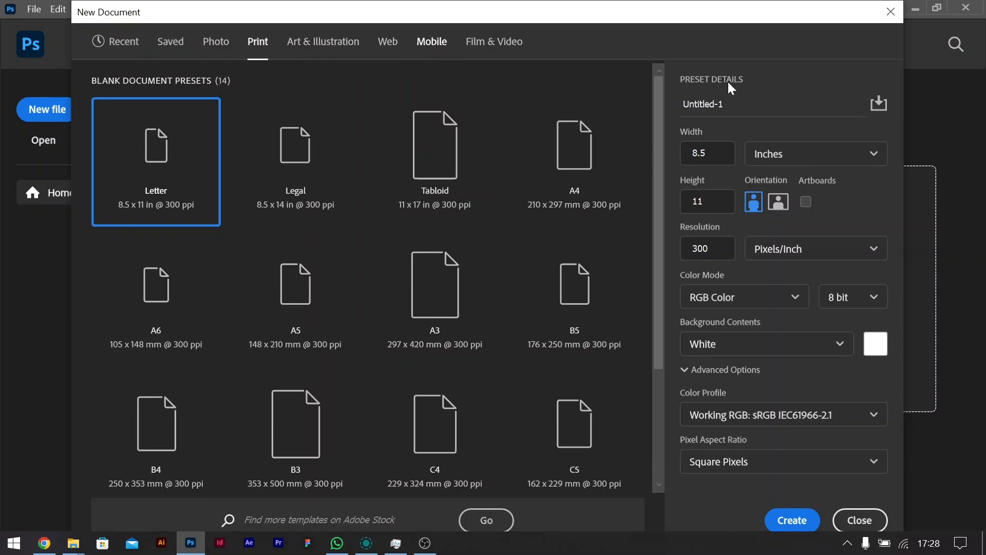
- Name the new document "Practice 3"
click(707, 153)
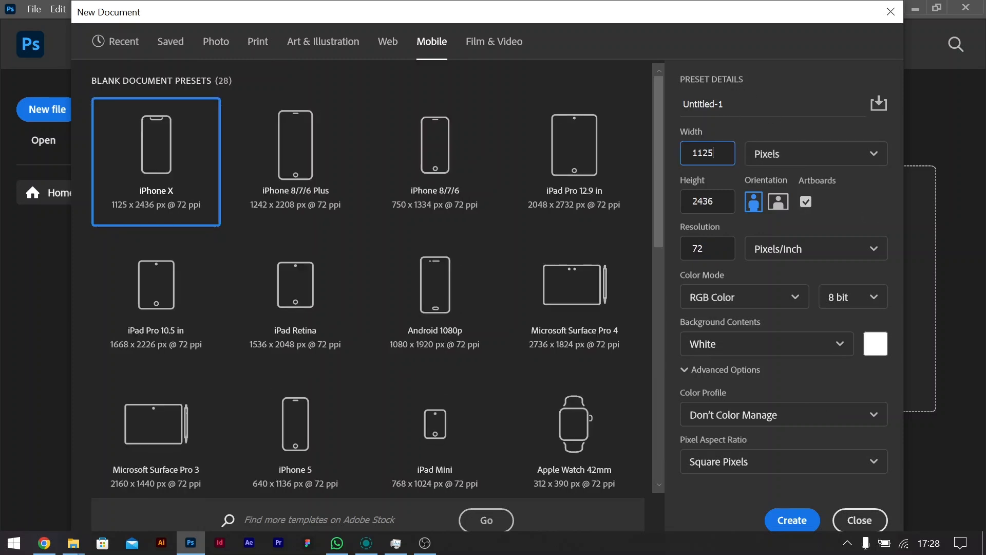
key(shift+Tab)
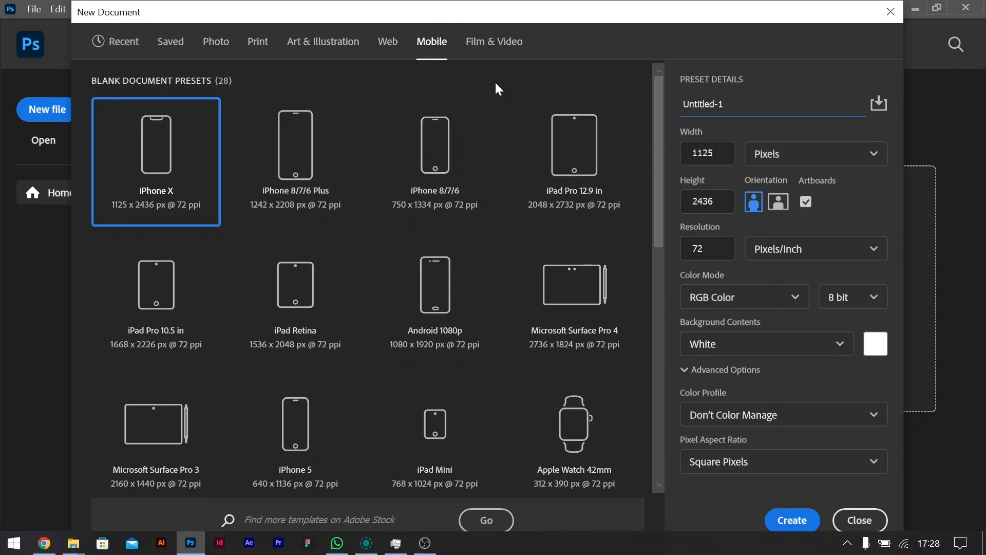
drag(728, 104, 620, 104)
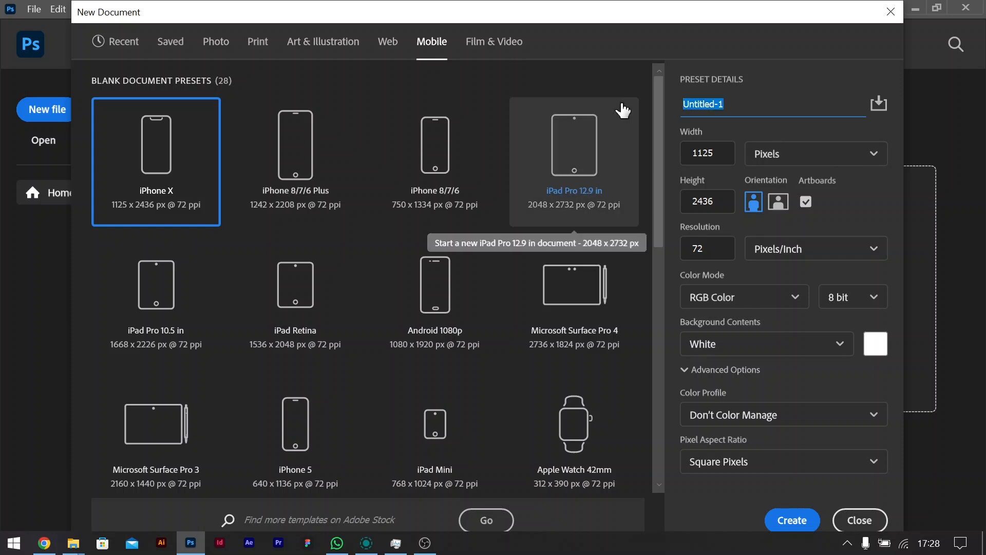
text(Practice 3)
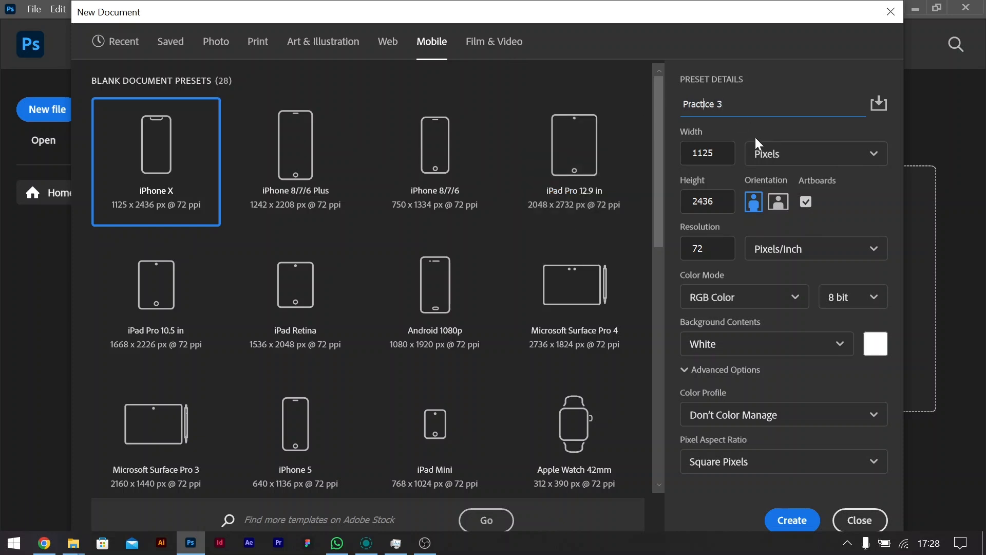
- Set the document's width and height to 1080 each, keeping pixels as the unit
key(Tab)
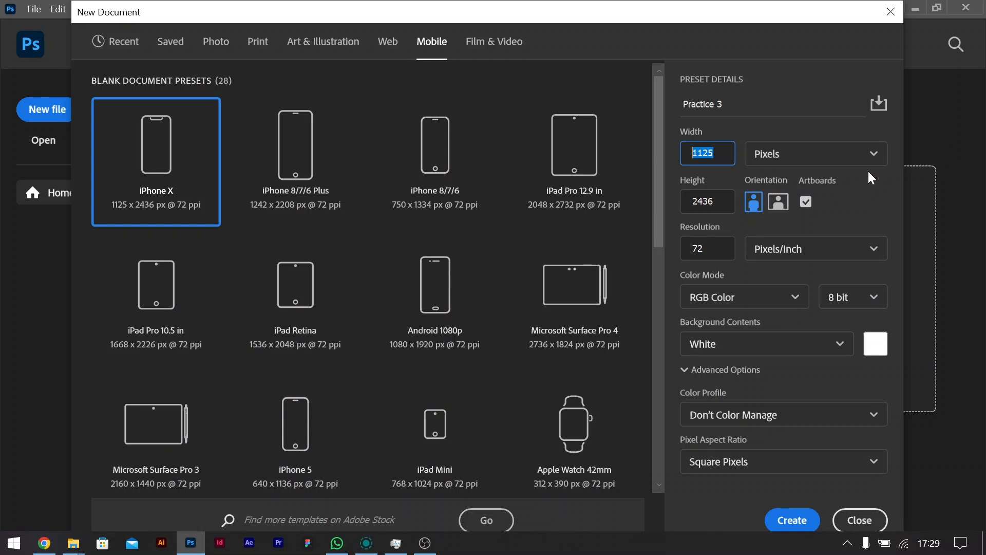
text(1080)
key(Tab)
text(1080)
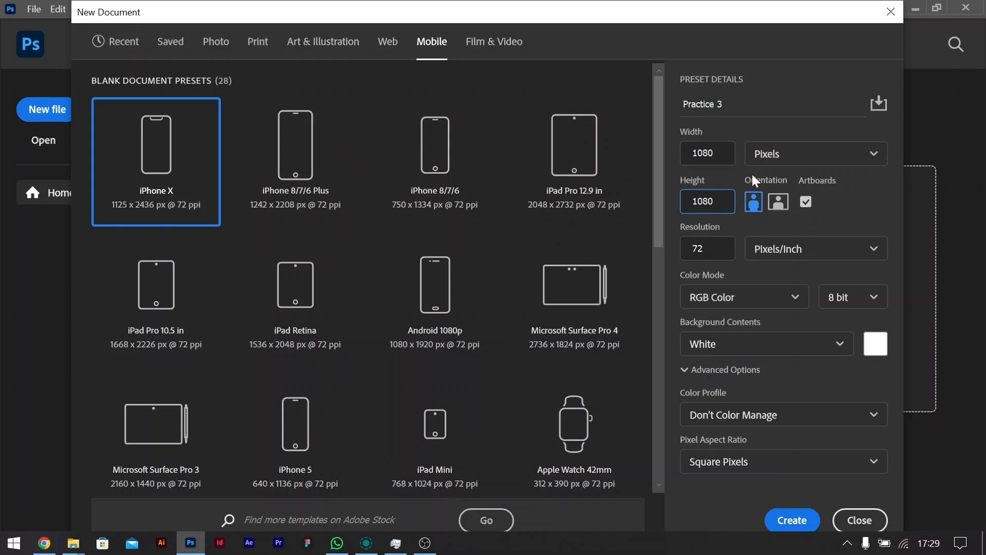
click(810, 155)
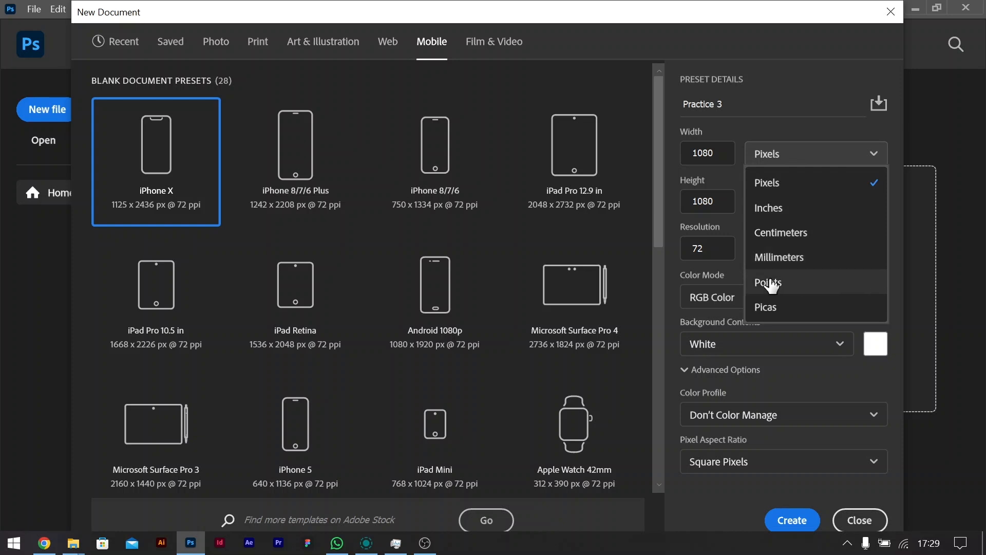
click(731, 180)
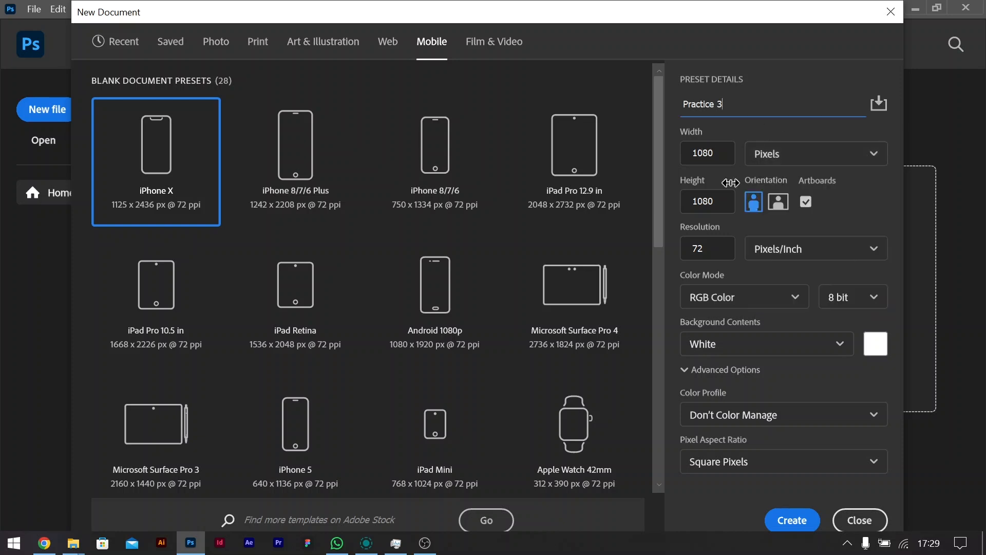
- Set the new document's resolution to 300 pixels/inch
click(729, 251)
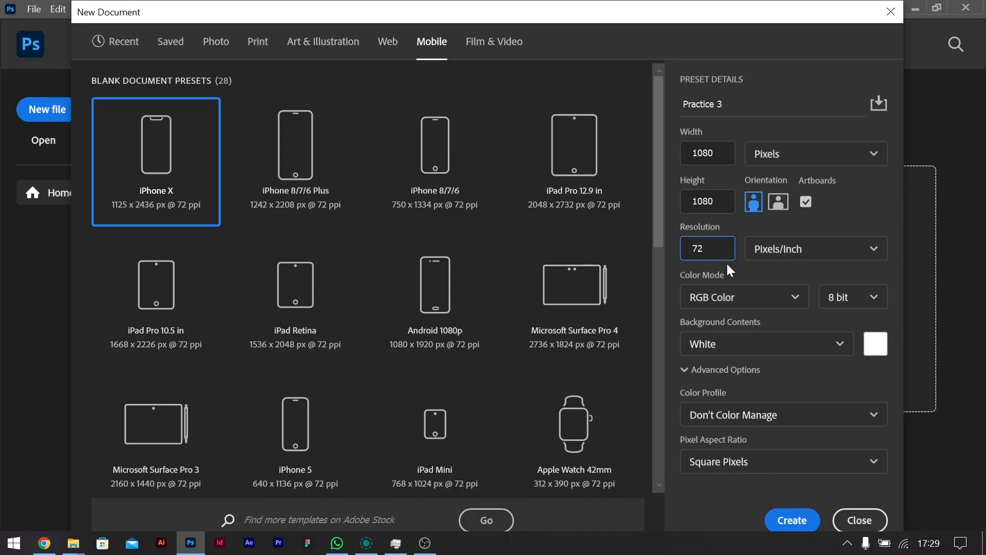
drag(726, 252, 658, 245)
text(2)
key(BackSpace)
text(300)
click(812, 252)
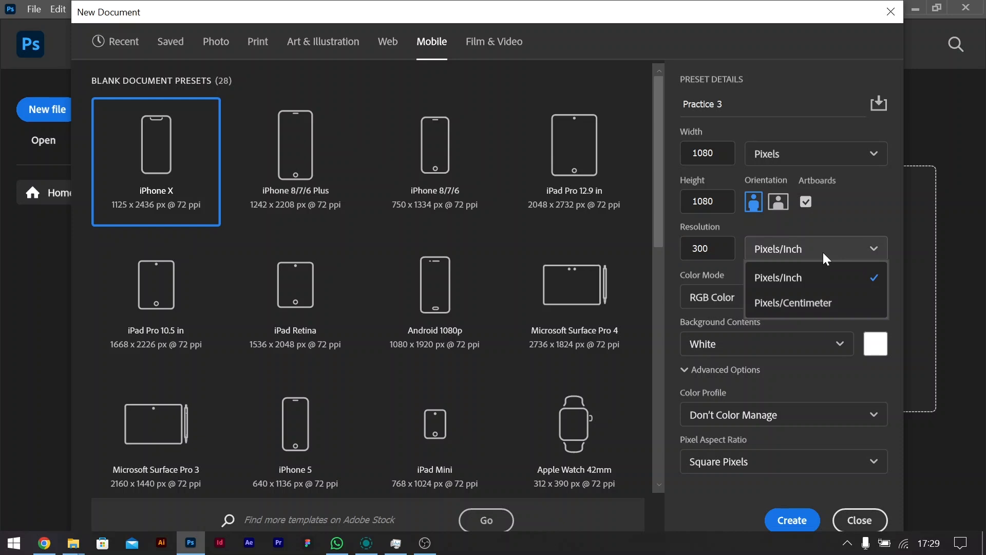
click(786, 277)
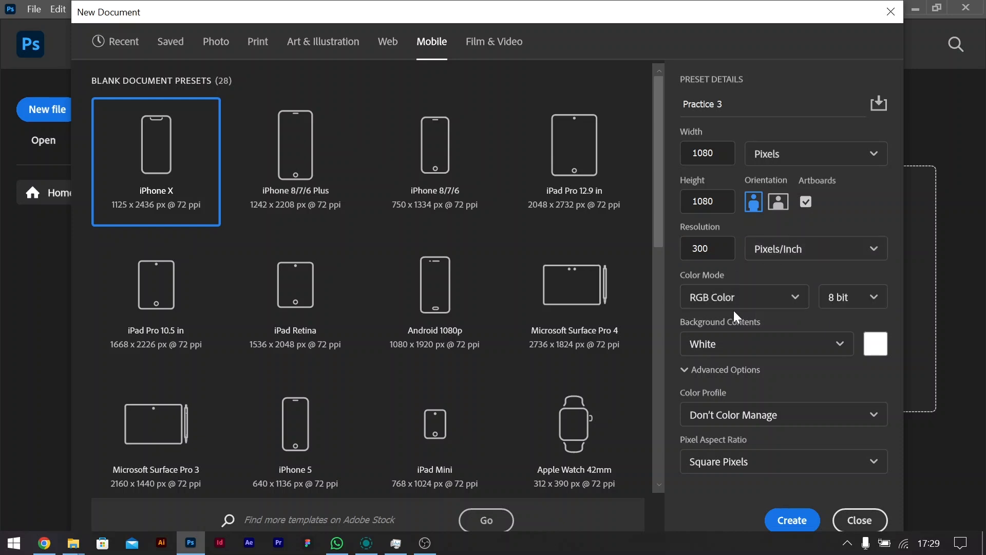
- Compare the color modes offered for the Print and Mobile presets, returning to Mobile with RGB Color
click(729, 295)
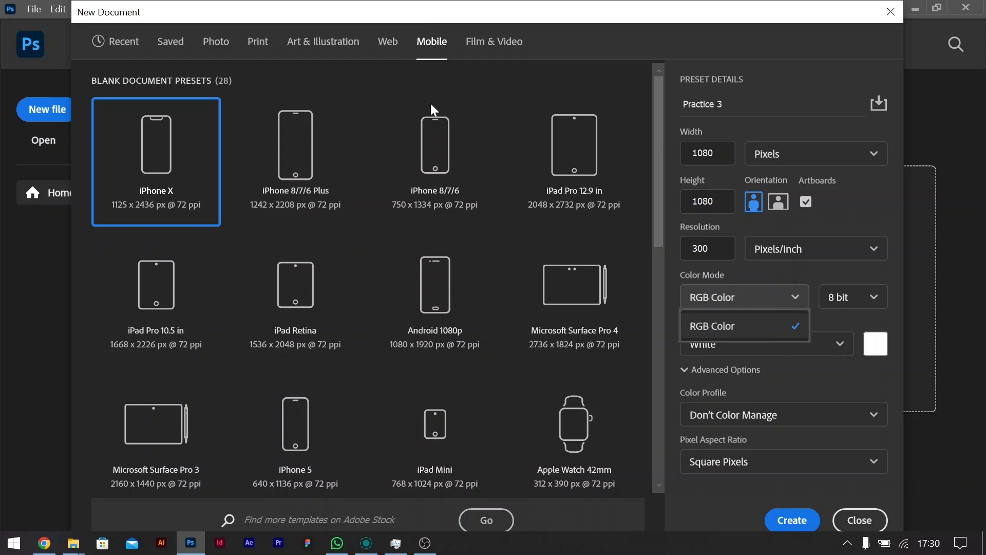
click(251, 42)
click(255, 42)
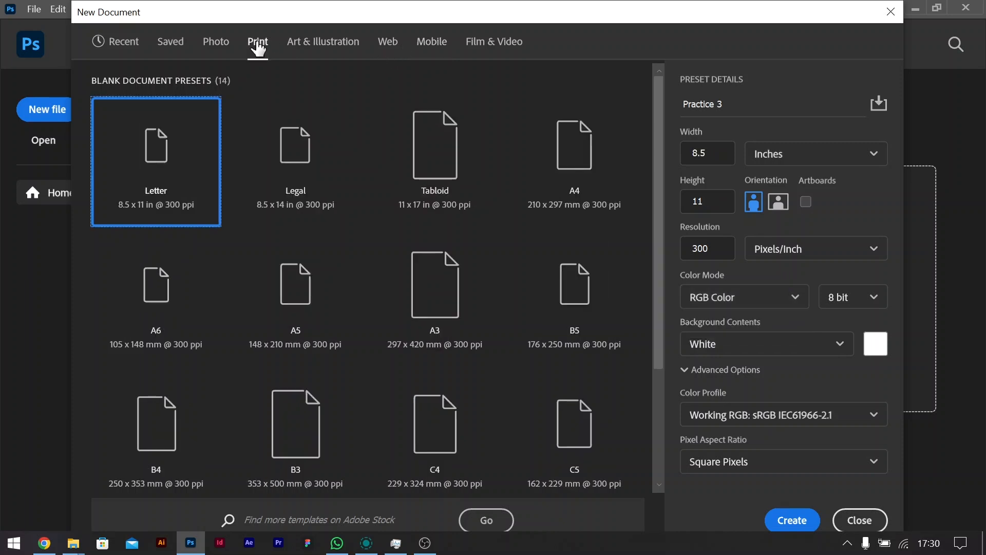
click(760, 298)
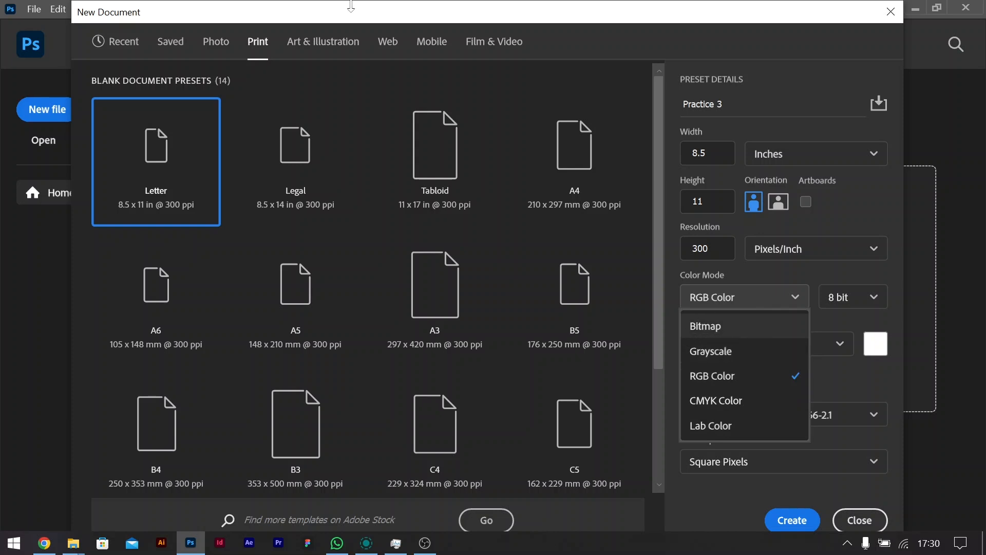
click(432, 45)
click(427, 48)
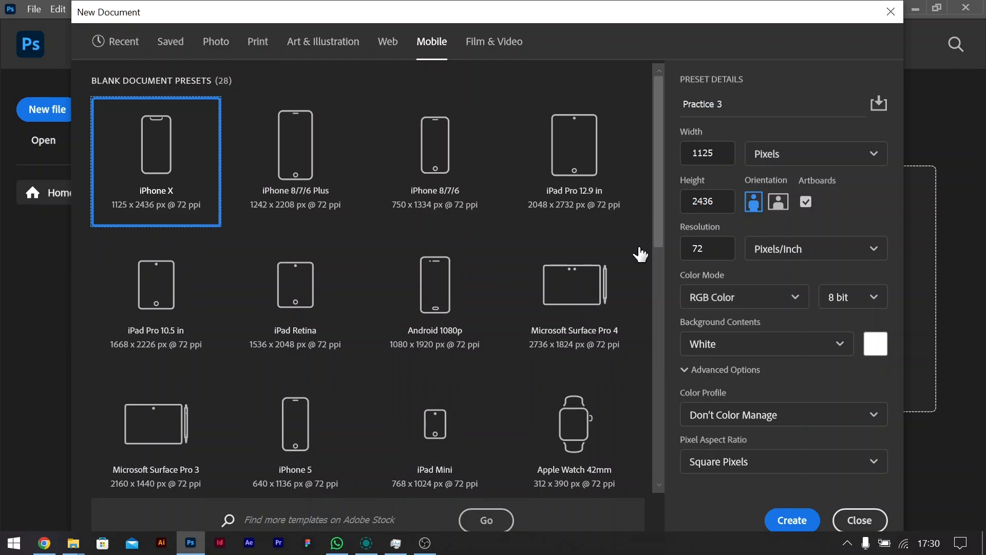
click(732, 300)
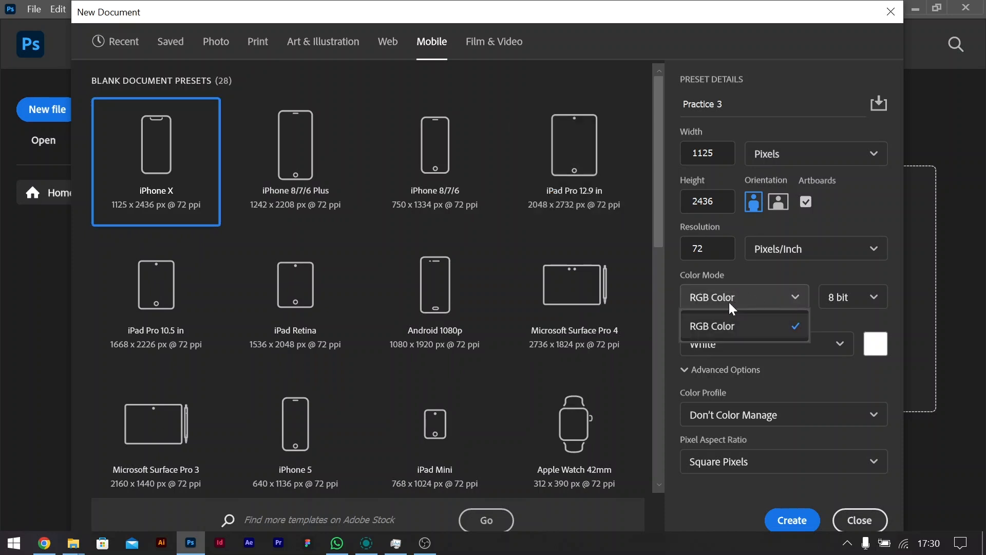
click(735, 329)
- Set the document's width and height to 1080 pixels each and its resolution to 300 pixels/inch
text(1080)
key(Tab)
text(1080)
key(Tab)
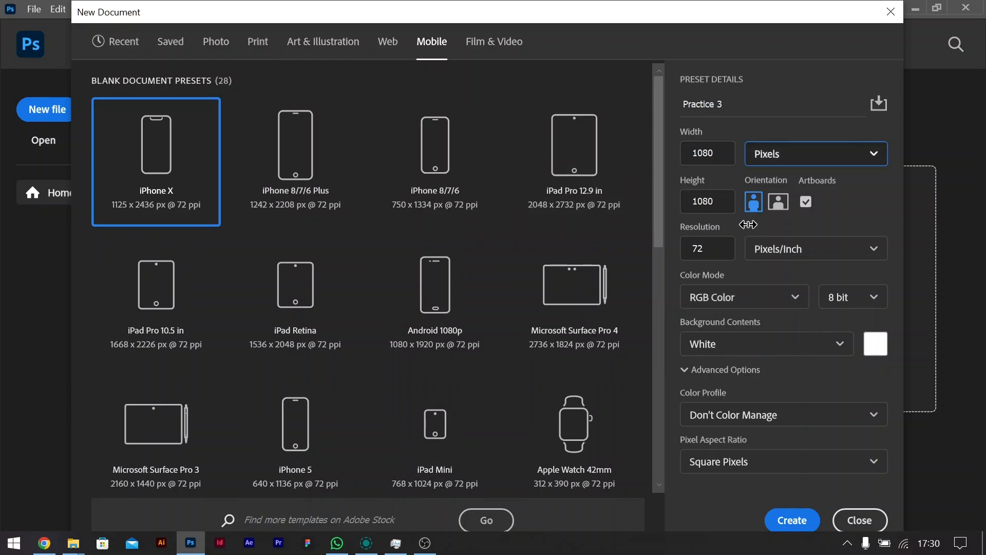
key(Tab)
text(300)
key(Tab)
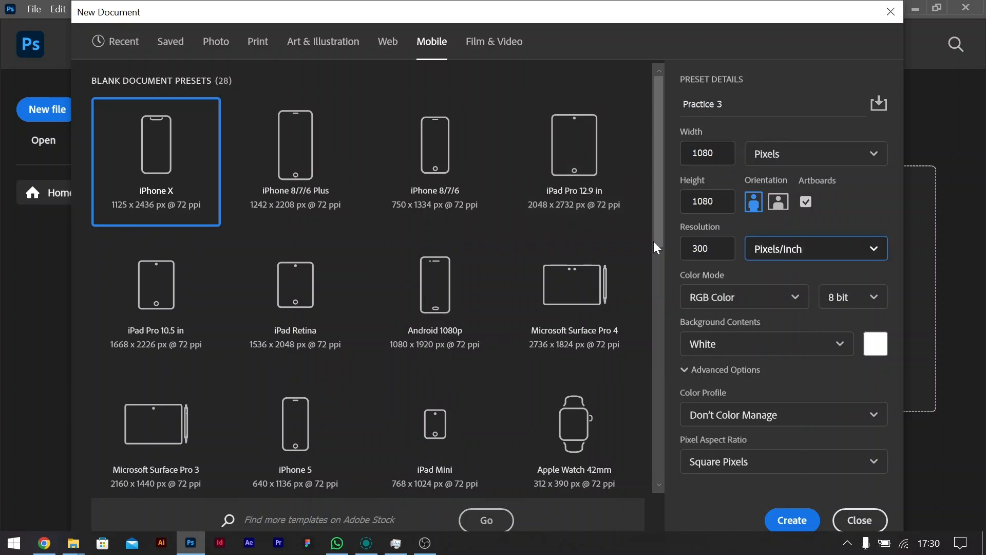
- Choose White as the background contents, and collapse and reopen the advanced options
click(738, 346)
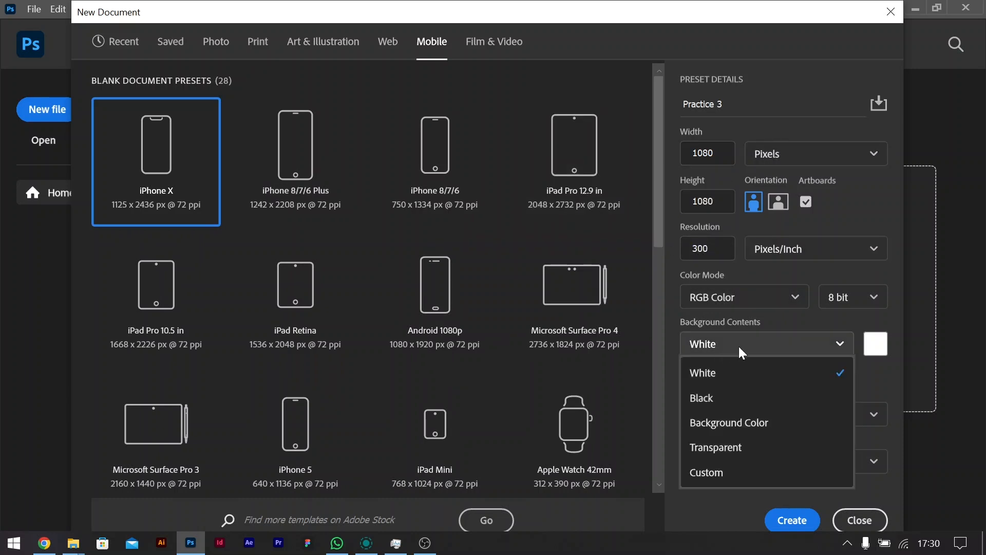
click(711, 366)
click(689, 373)
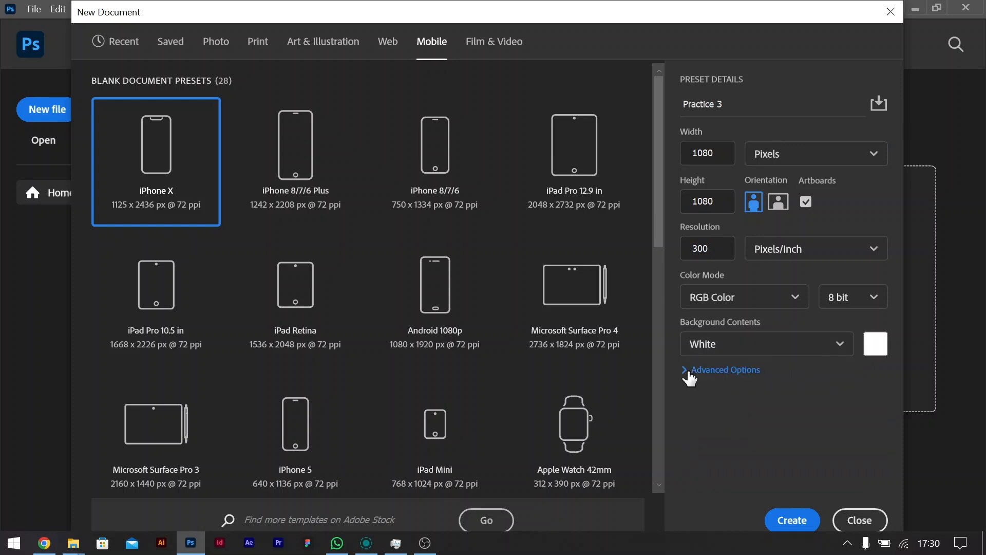
click(688, 374)
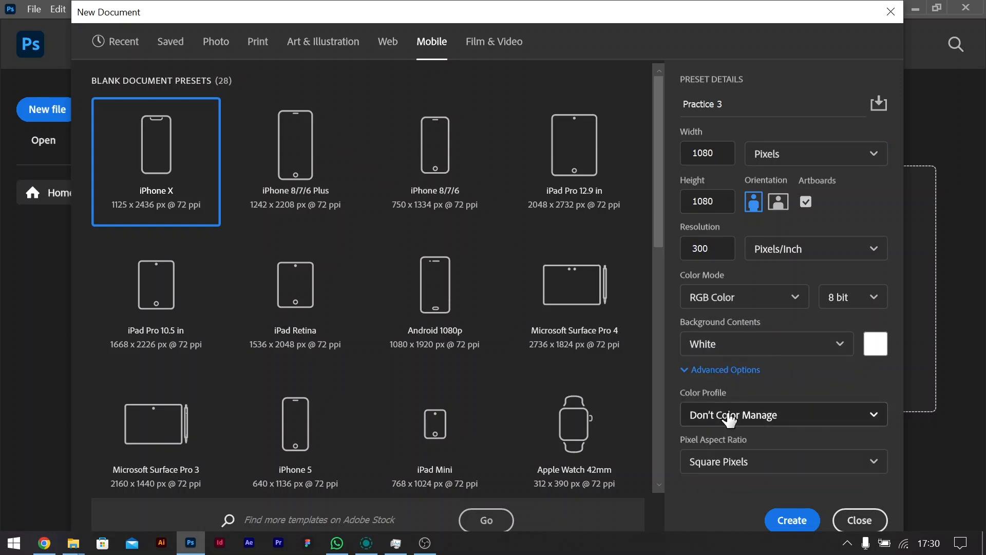
- Check the color profile choices, keep Square Pixels as the pixel aspect ratio, and create the document
click(761, 417)
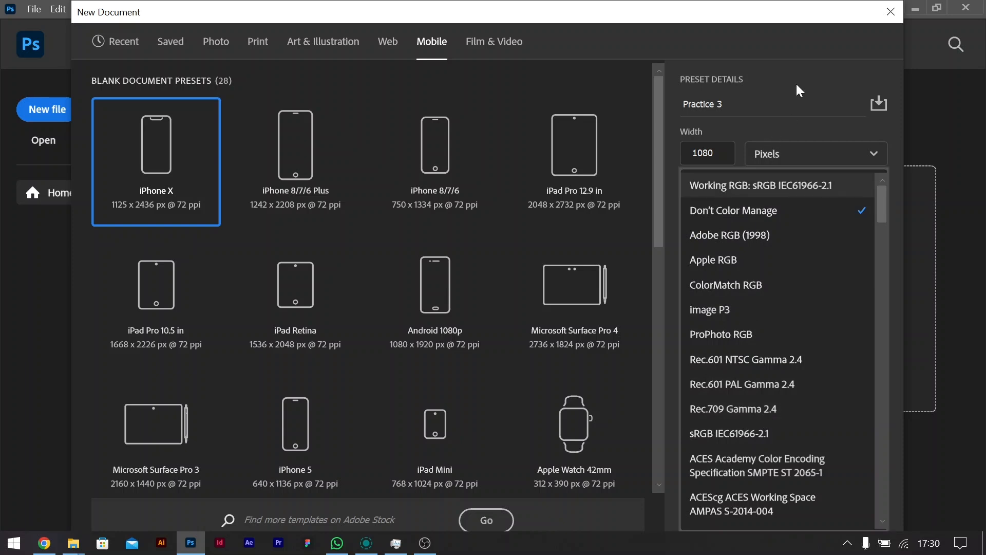
click(799, 90)
click(758, 460)
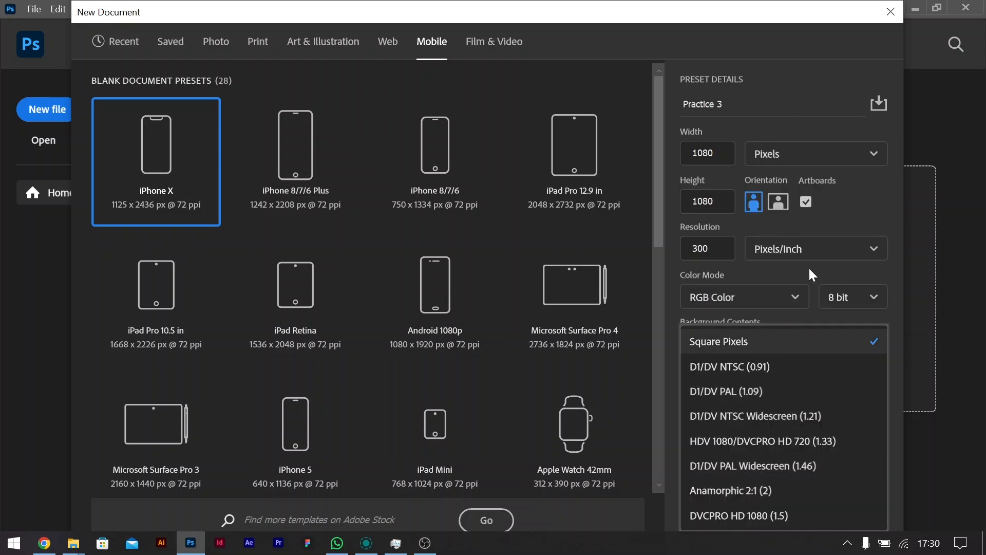
click(738, 343)
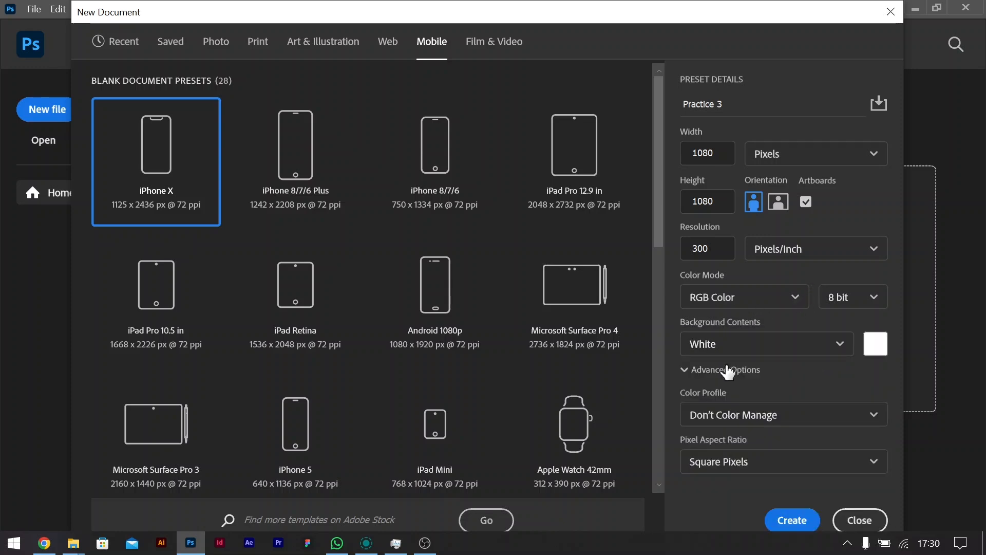
click(782, 520)
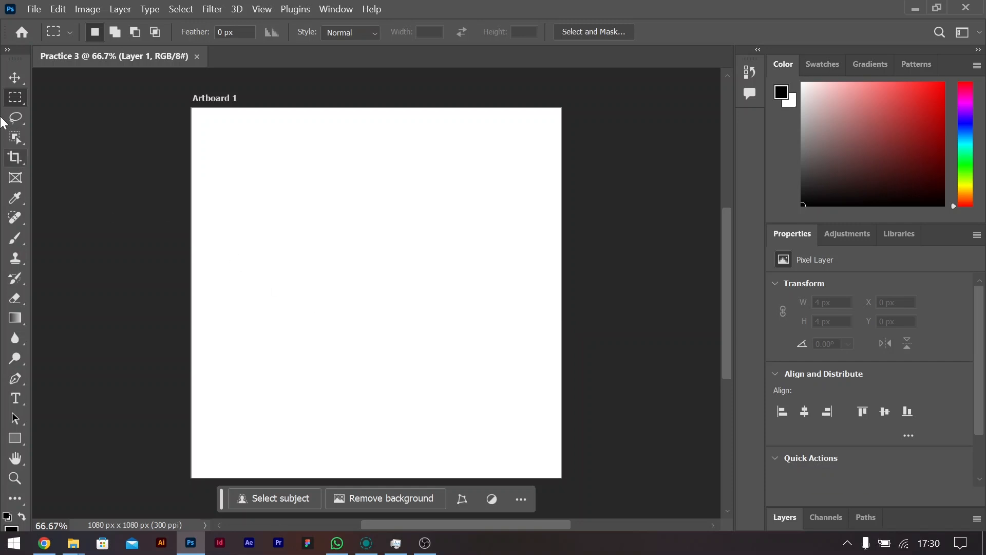
- Activate the Move tool with no layer selected, and expand the tool strip to two columns
click(14, 77)
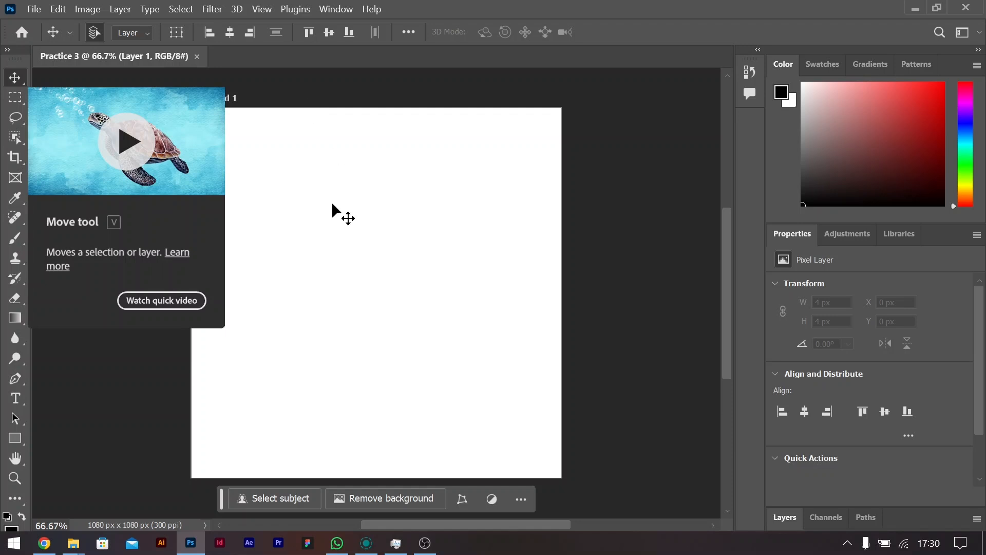
click(654, 335)
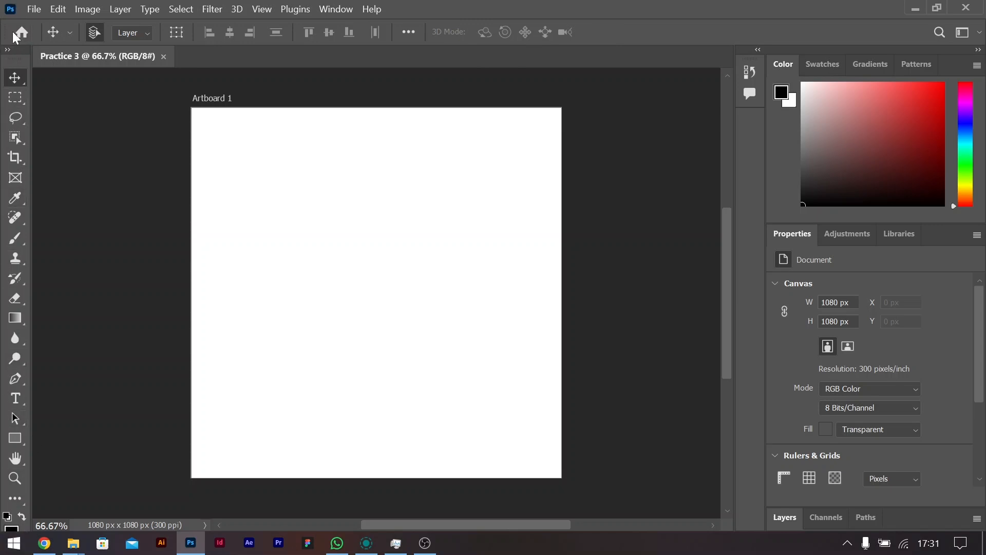
click(7, 50)
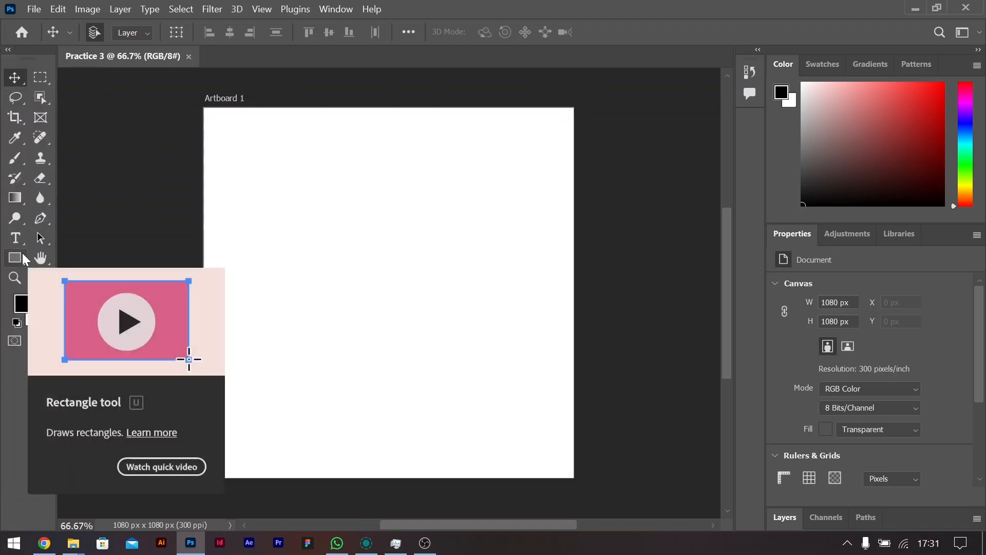
click(8, 49)
click(7, 51)
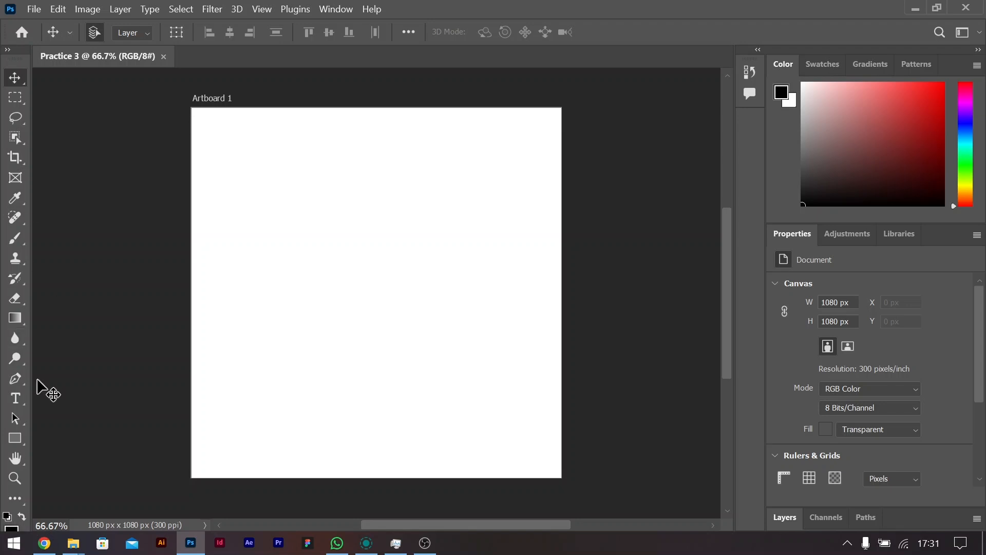
click(9, 51)
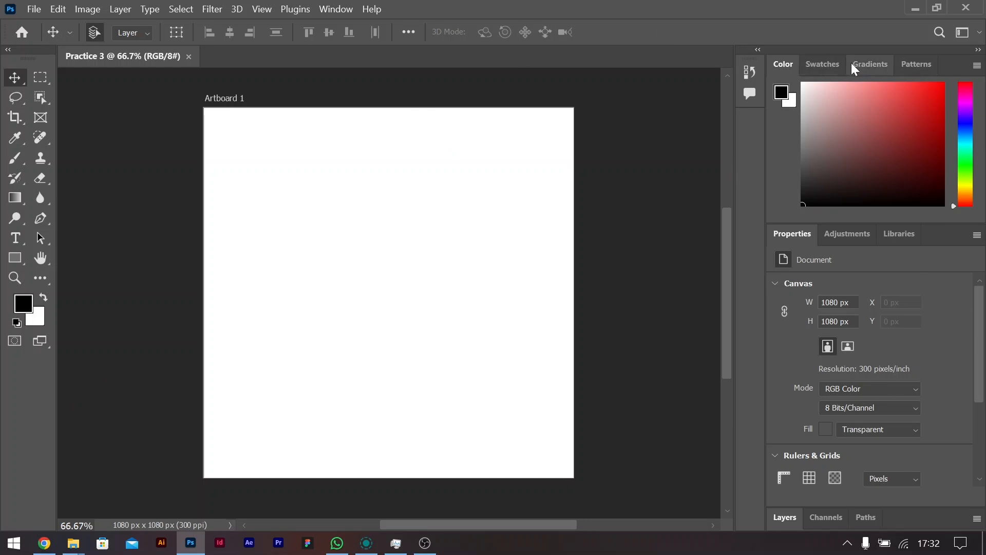
- Look through the Swatches, Gradients and Patterns collections and return to the Color view
click(825, 70)
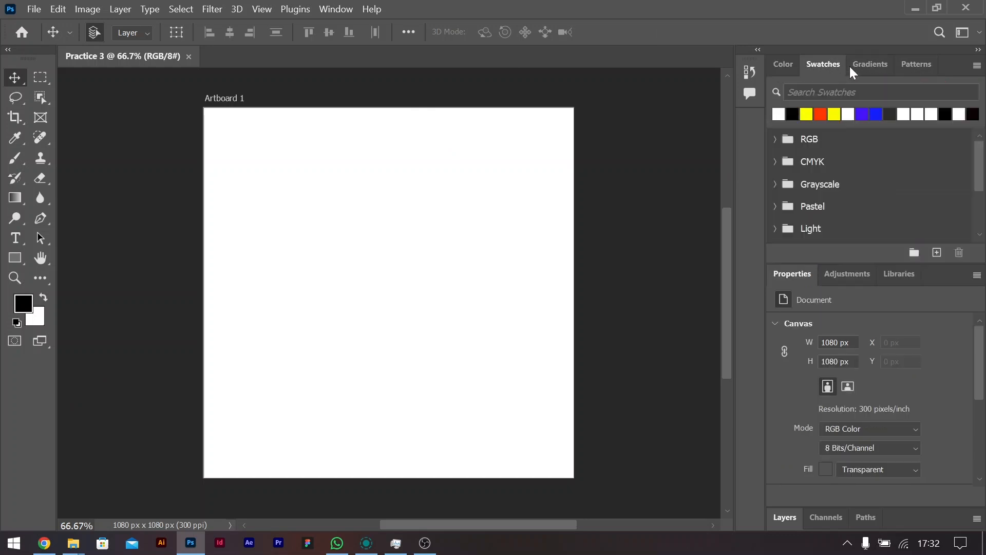
click(864, 63)
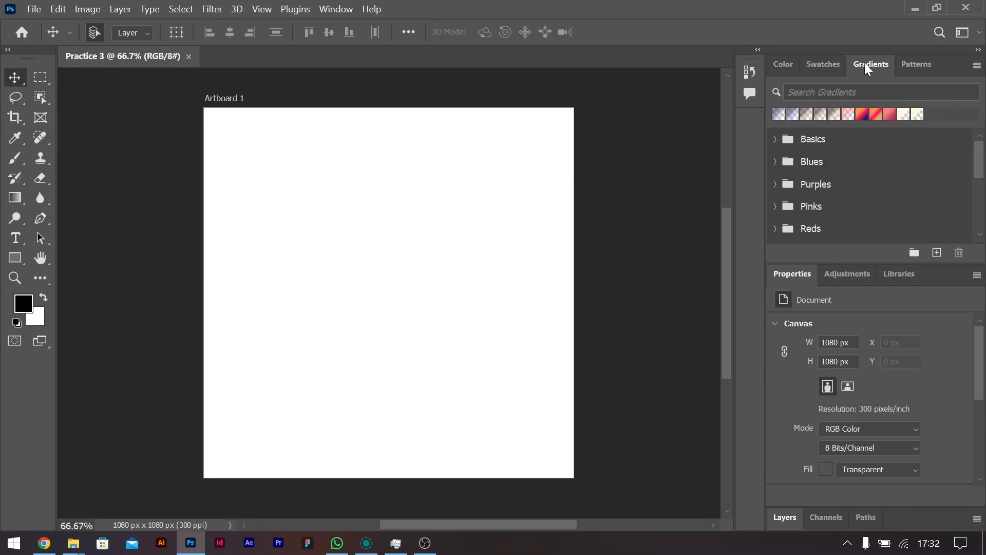
click(905, 66)
click(786, 68)
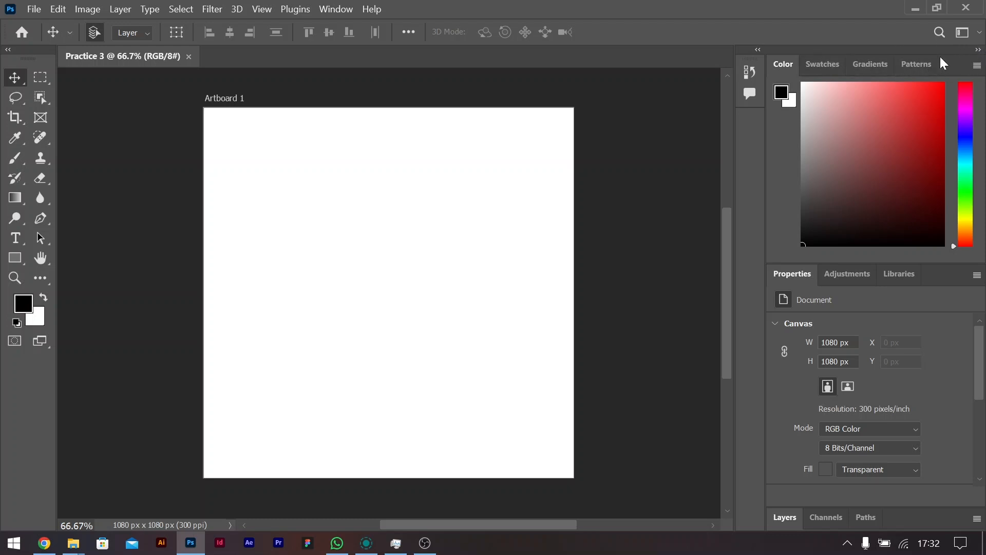
- Float the whole panel dock over the canvas and dock it back at the workspace edge
drag(923, 47, 539, 36)
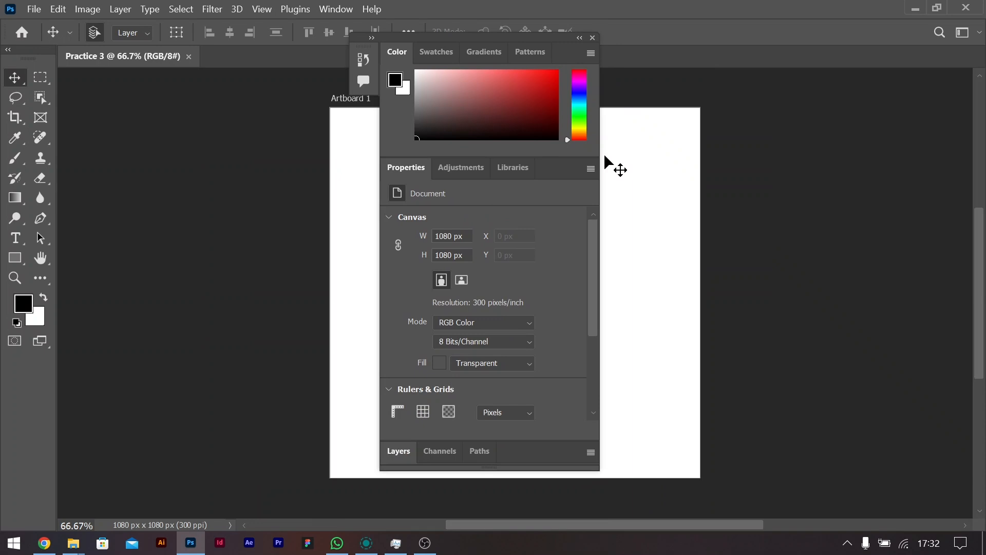
drag(479, 35, 985, 168)
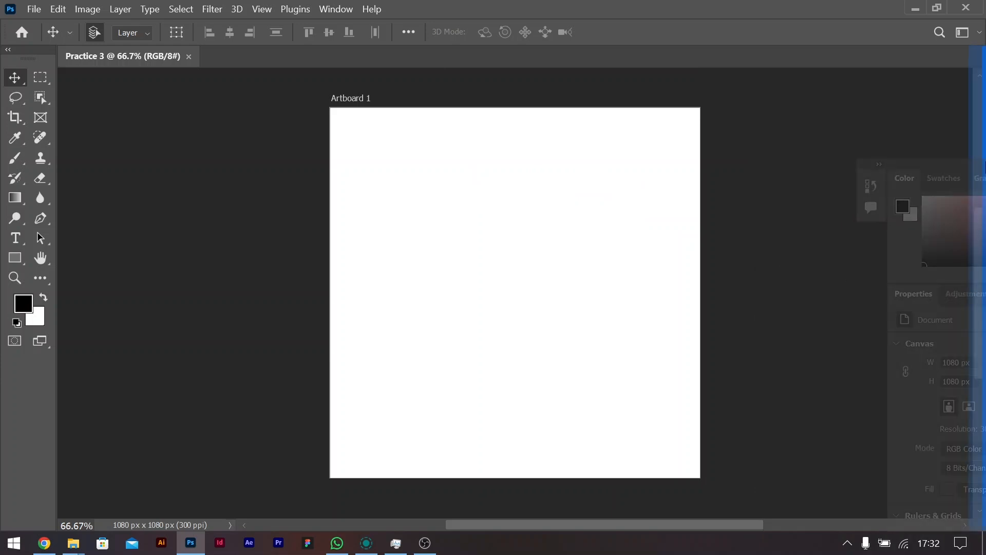
drag(985, 168, 985, 168)
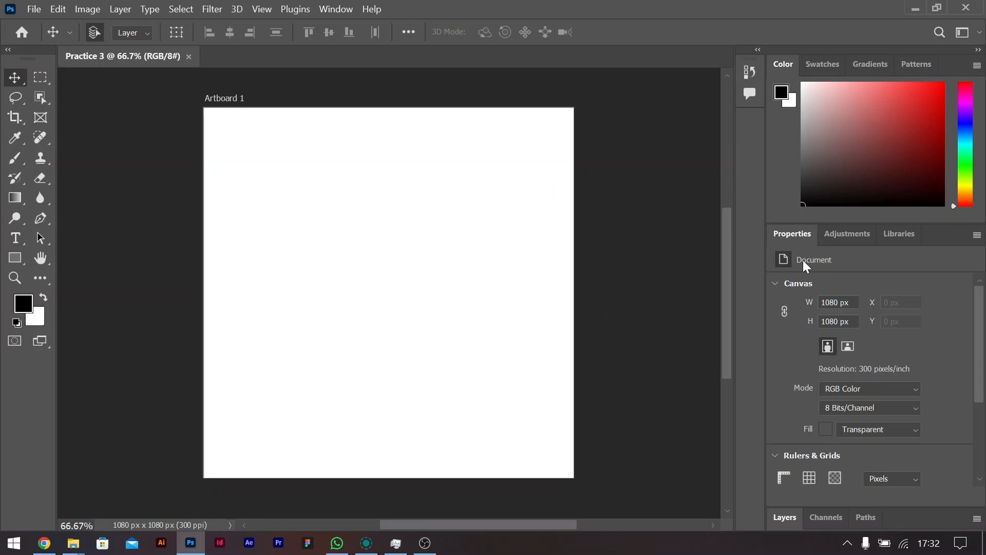
- Look at Adjustments and Libraries and return to the document Properties
click(851, 241)
click(892, 238)
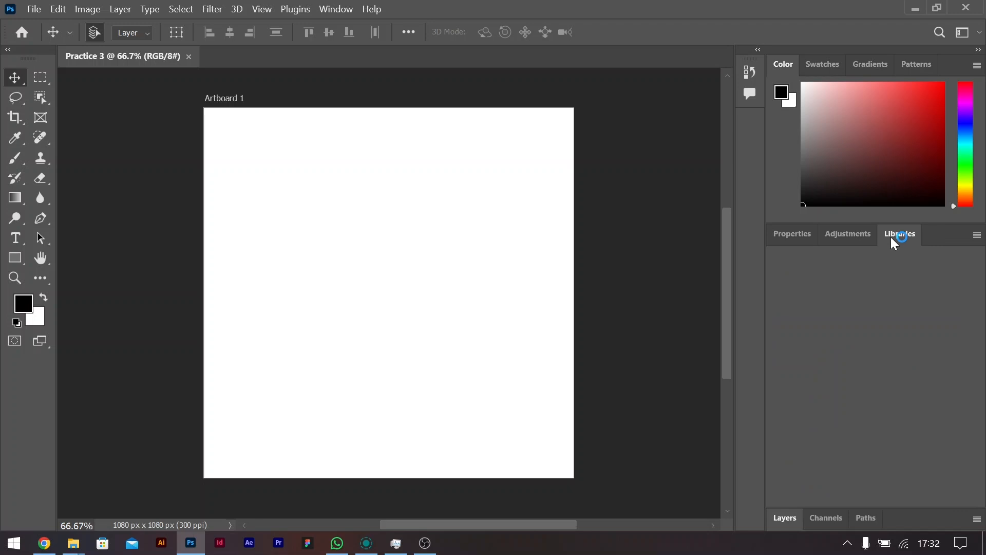
click(785, 236)
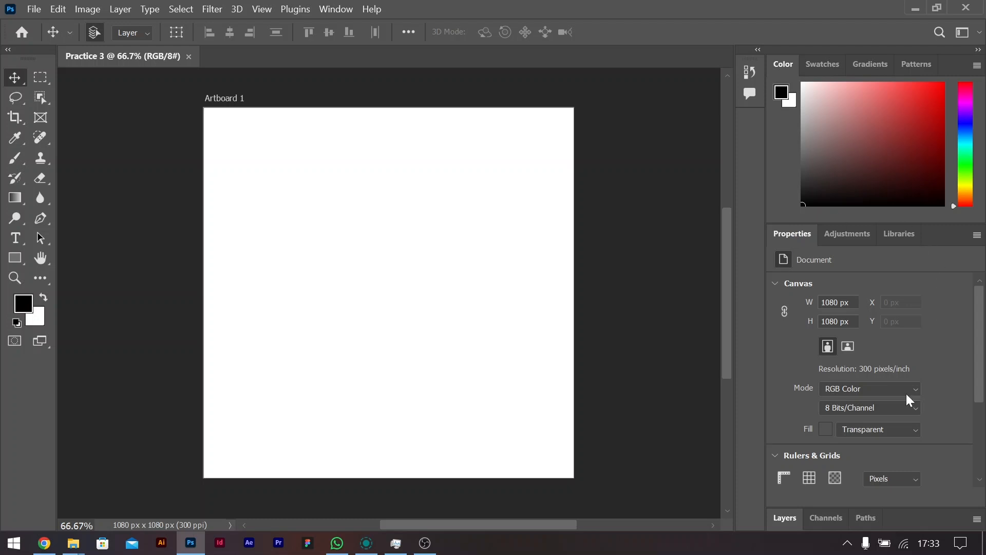
- Expand the collapsed Layers group, look at Channels and Paths, and return to Layers
click(789, 517)
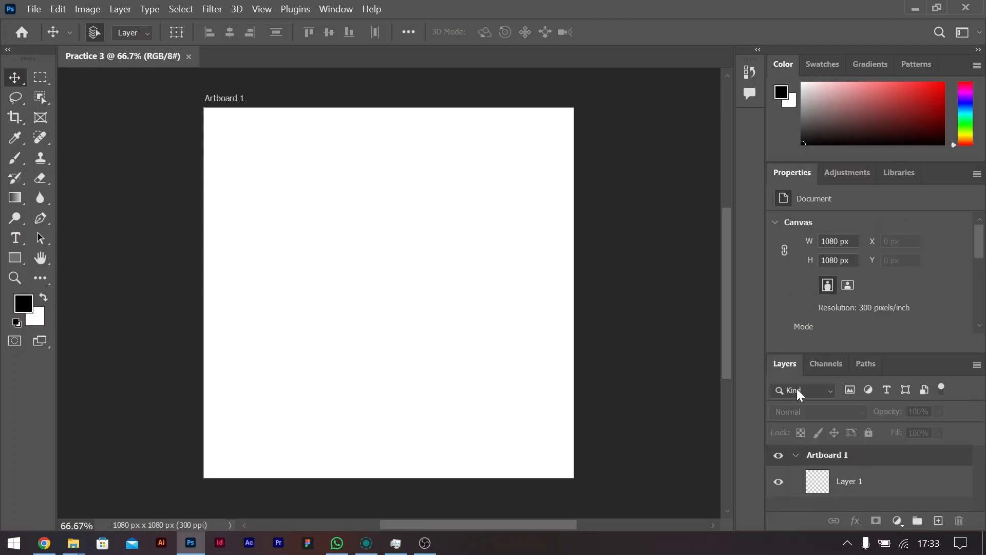
click(824, 364)
click(868, 363)
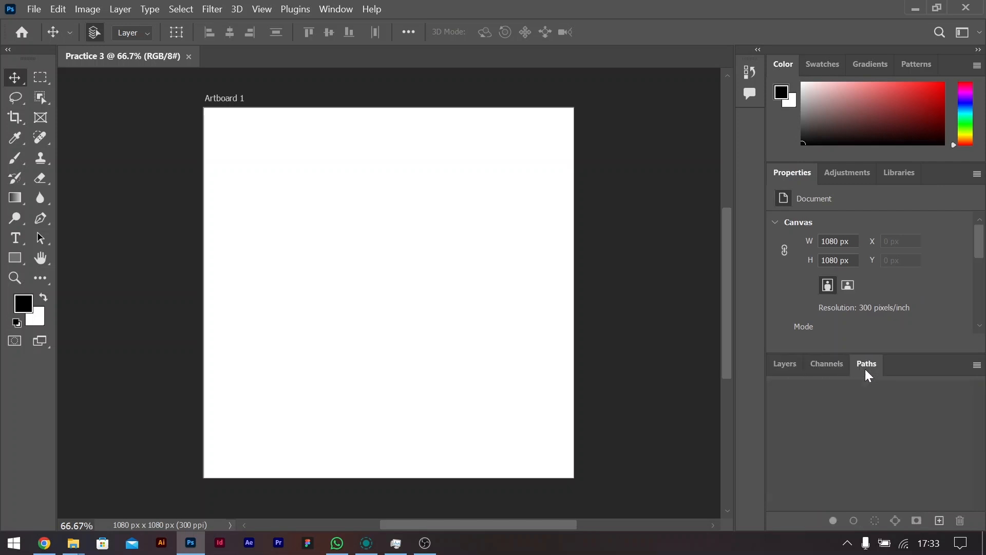
click(785, 364)
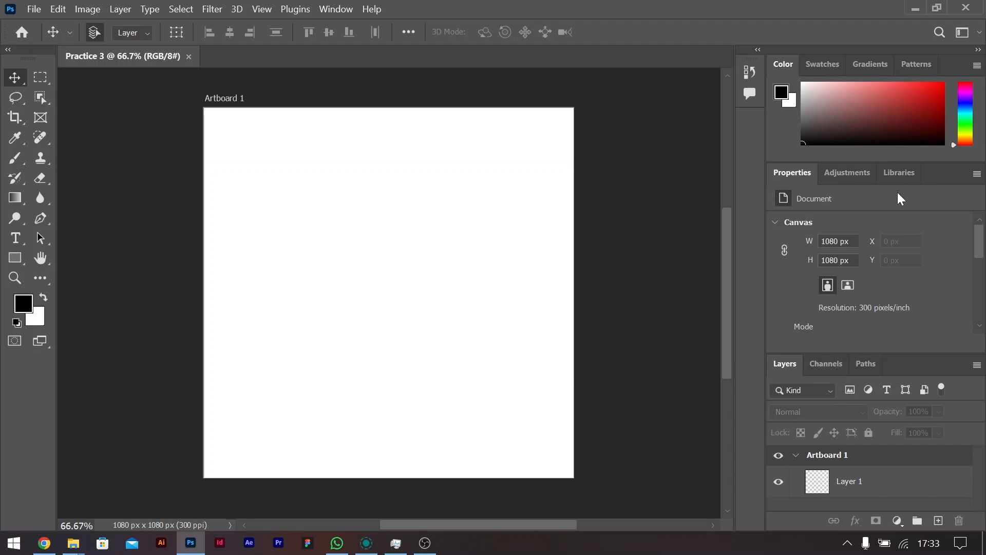
- Move Properties, Adjustments and Libraries out of their group into the collapsed icon strip beside the dock
drag(797, 174, 741, 116)
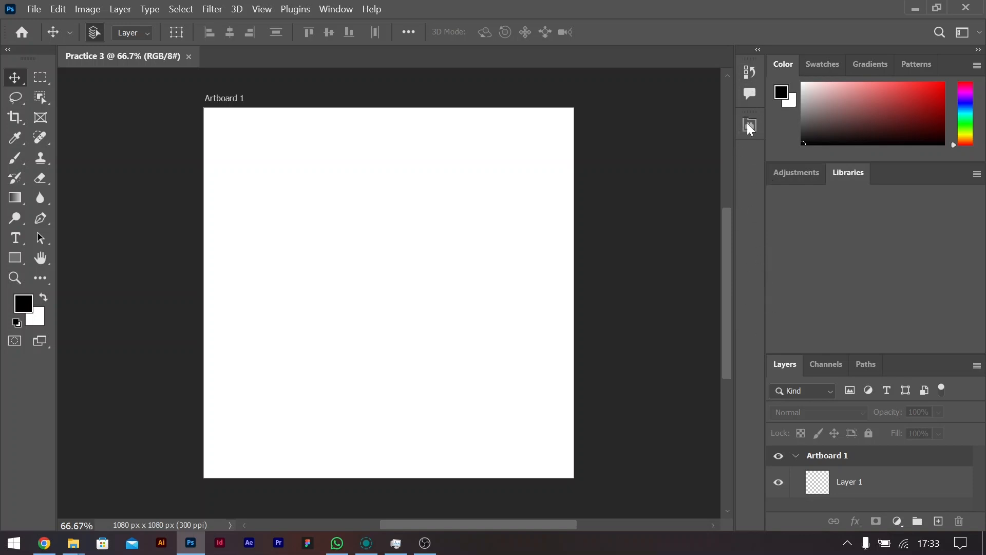
drag(848, 174, 765, 174)
drag(842, 172, 748, 137)
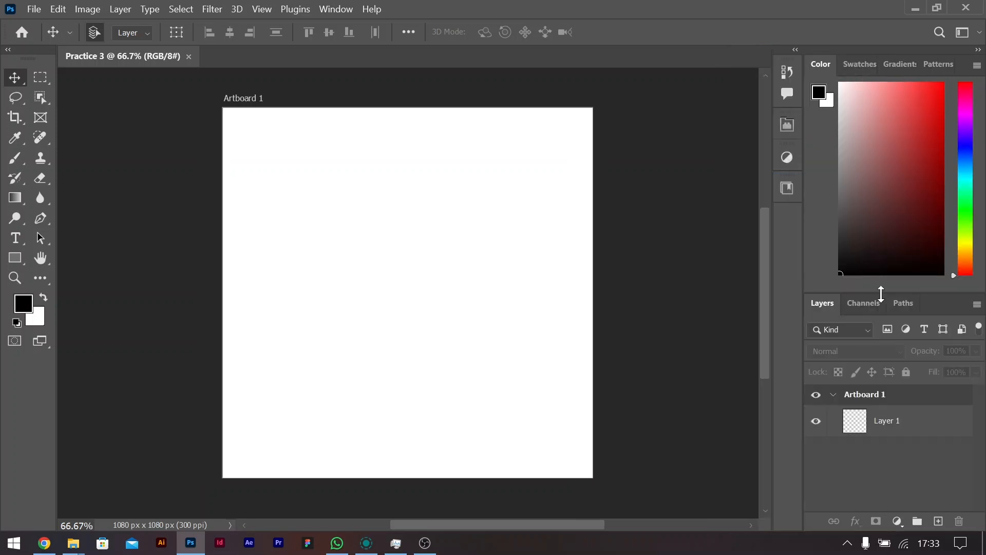
- Shrink the Color group's height to give the Layers group below it more room
drag(878, 292, 887, 205)
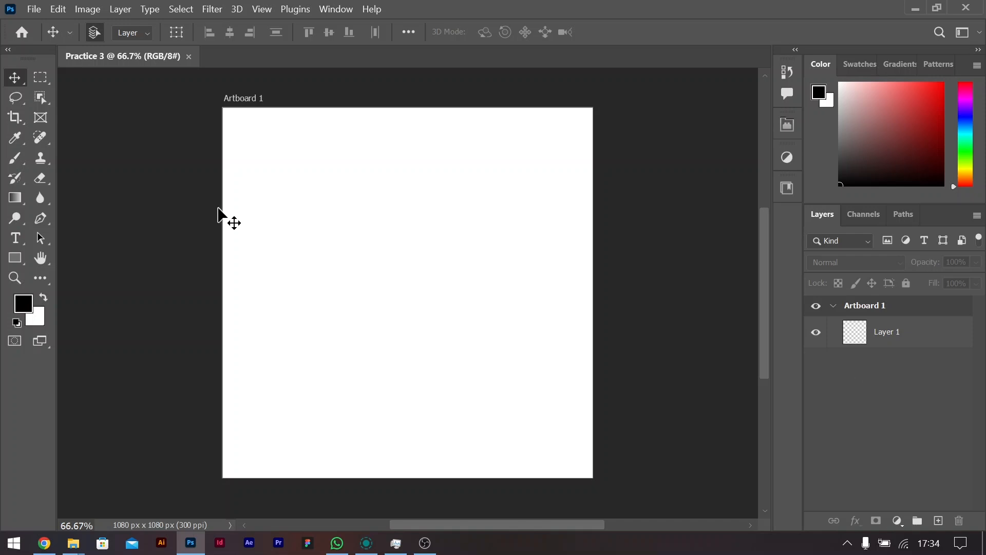
- Draw a black circle about 796 px in diameter near the middle of the artboard with the Ellipse Tool
click(17, 260)
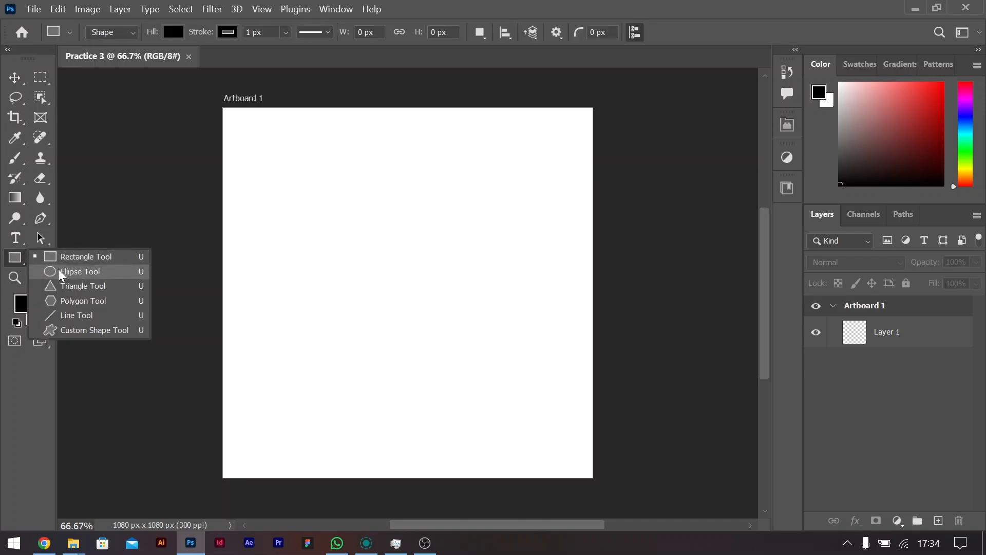
click(71, 271)
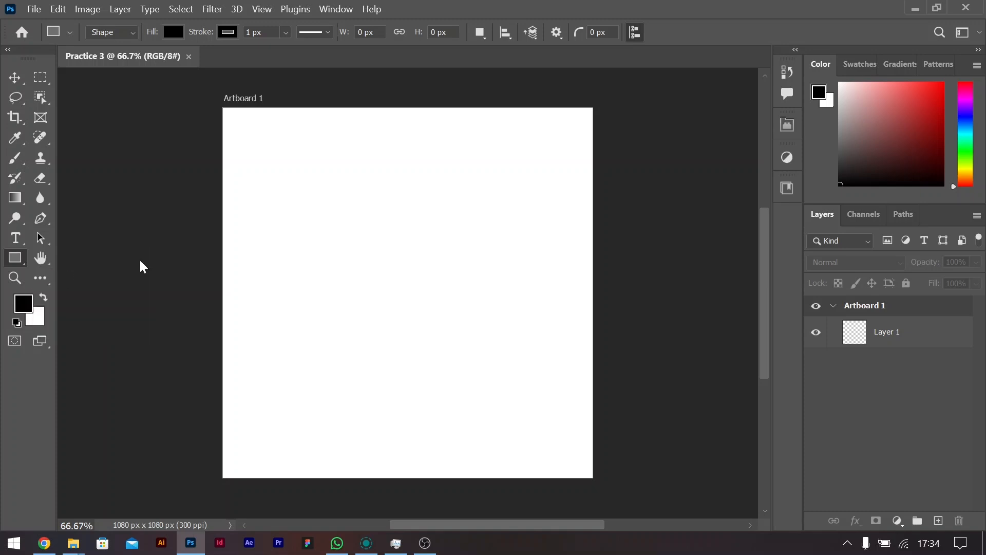
drag(403, 286, 581, 421)
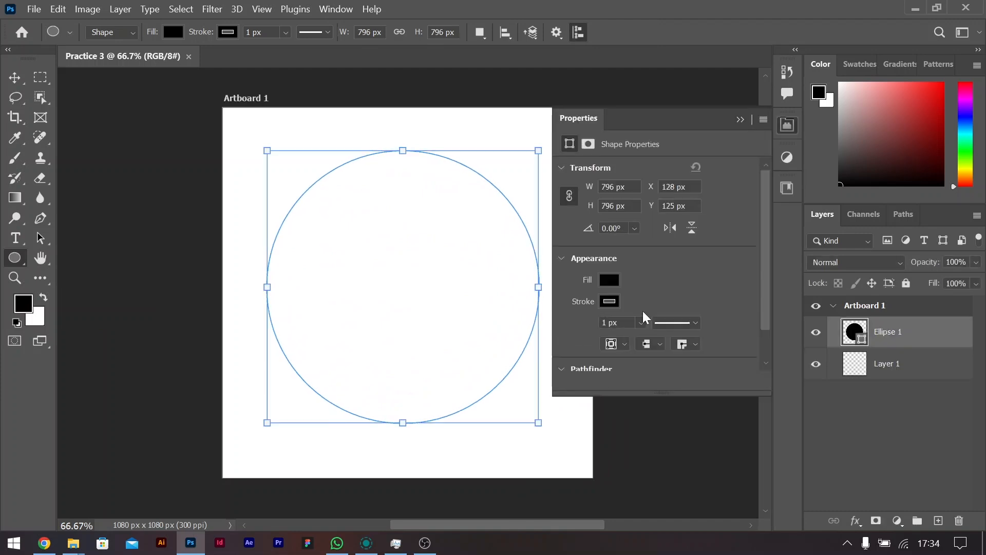
click(741, 118)
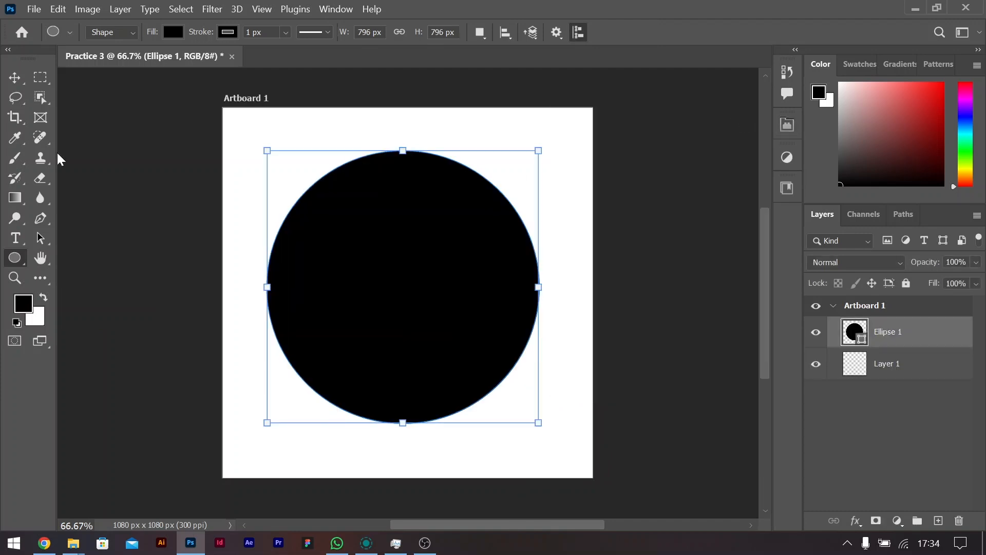
click(14, 77)
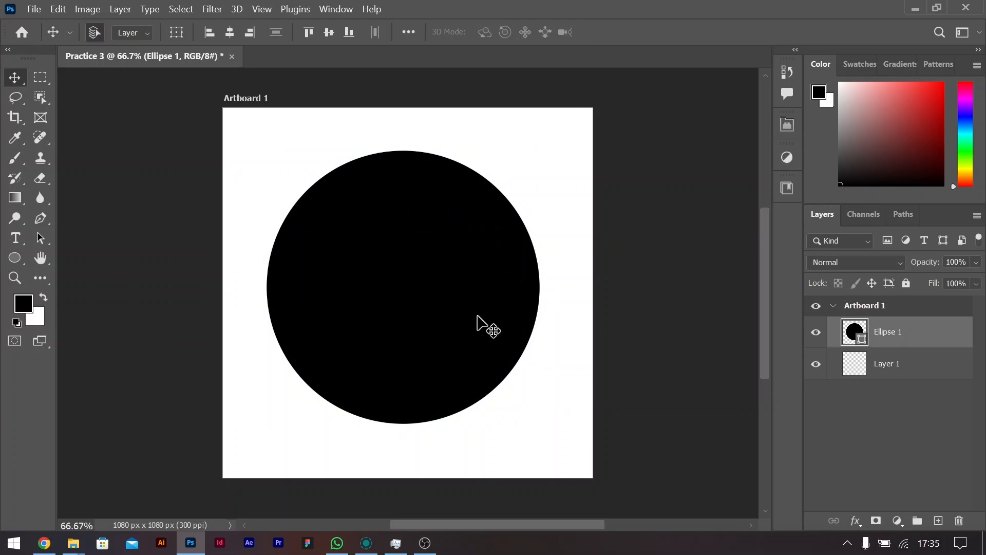
- Draw a second circle about 366 px in diameter in the middle of the black one and fill it bright red
click(15, 258)
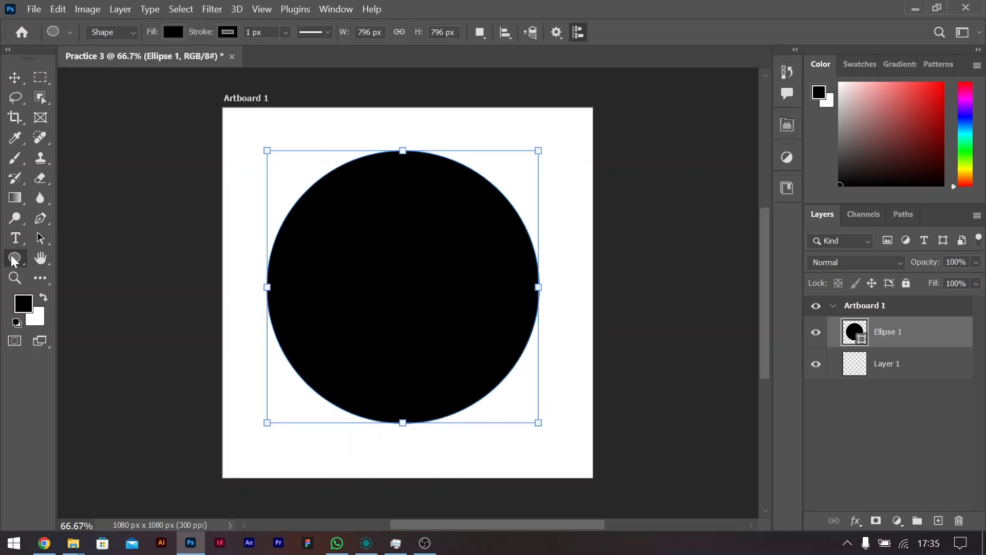
mouse_move(400, 285)
mouse_down()
mouse_move(441, 293)
mouse_move(469, 347)
mouse_up()
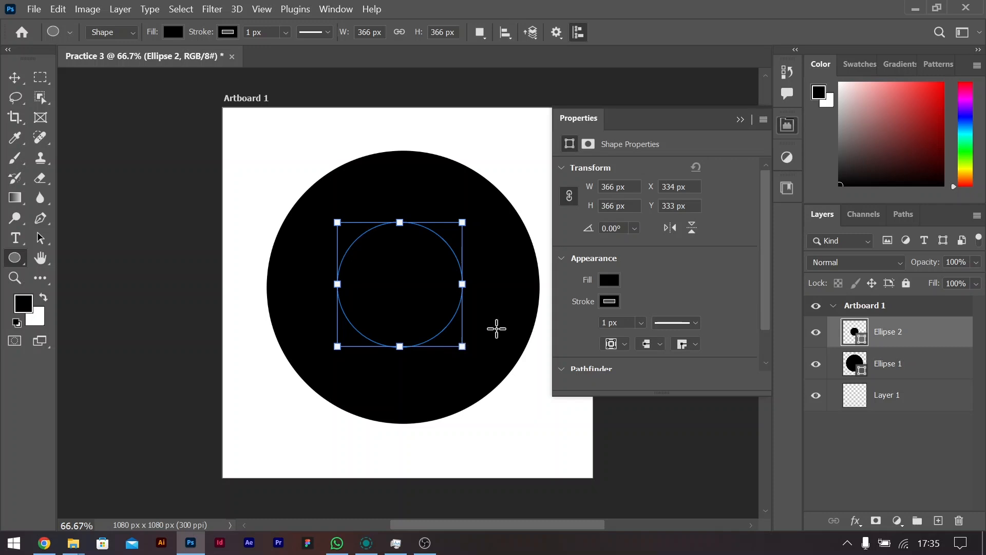
click(614, 283)
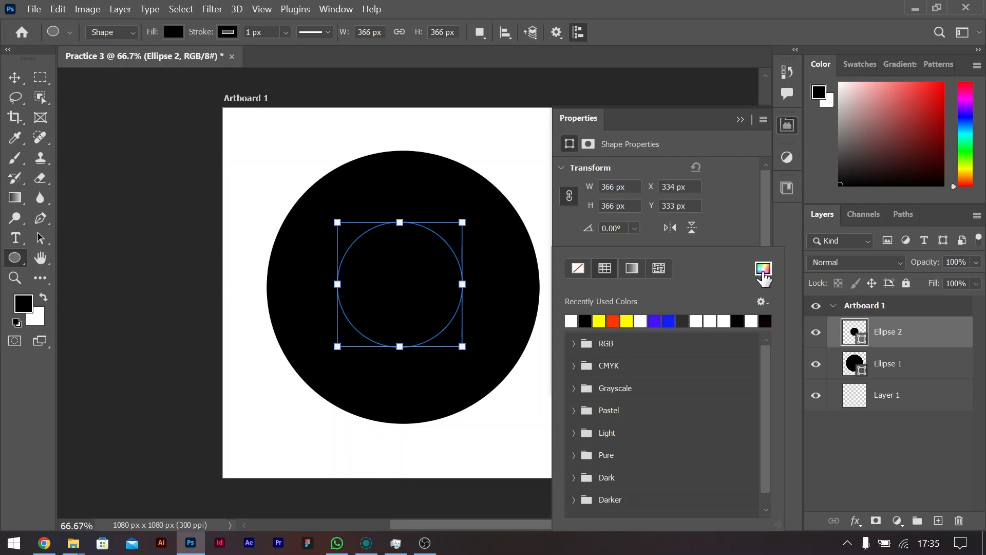
click(763, 269)
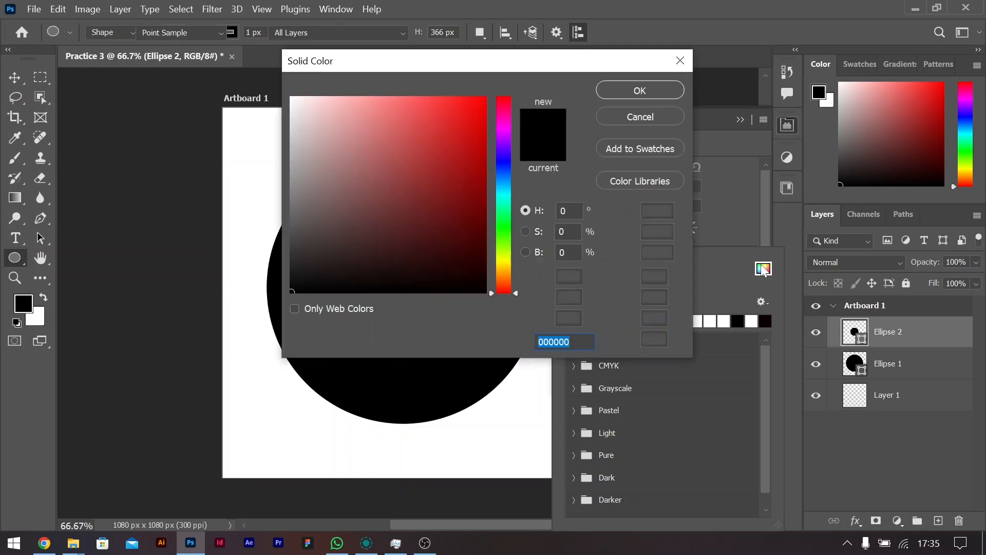
click(459, 100)
mouse_move(458, 99)
mouse_down()
mouse_move(449, 93)
mouse_move(458, 98)
mouse_up()
click(610, 91)
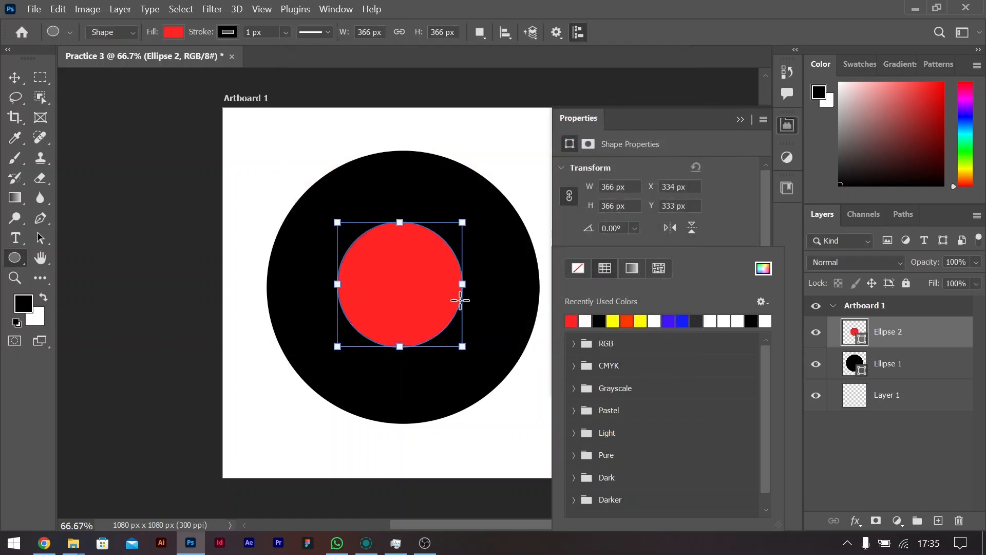
click(740, 119)
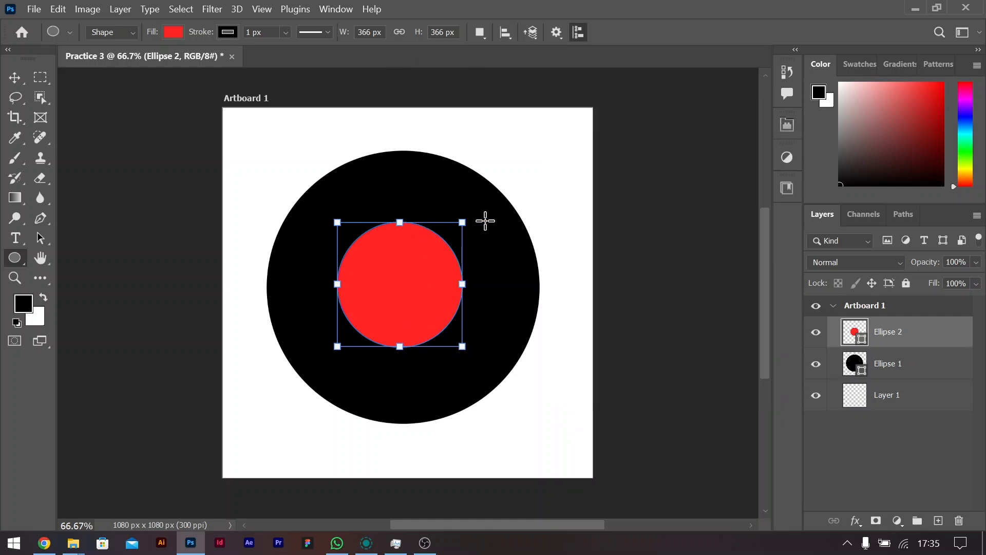
- Centre the red circle horizontally and vertically on the artboard
click(506, 34)
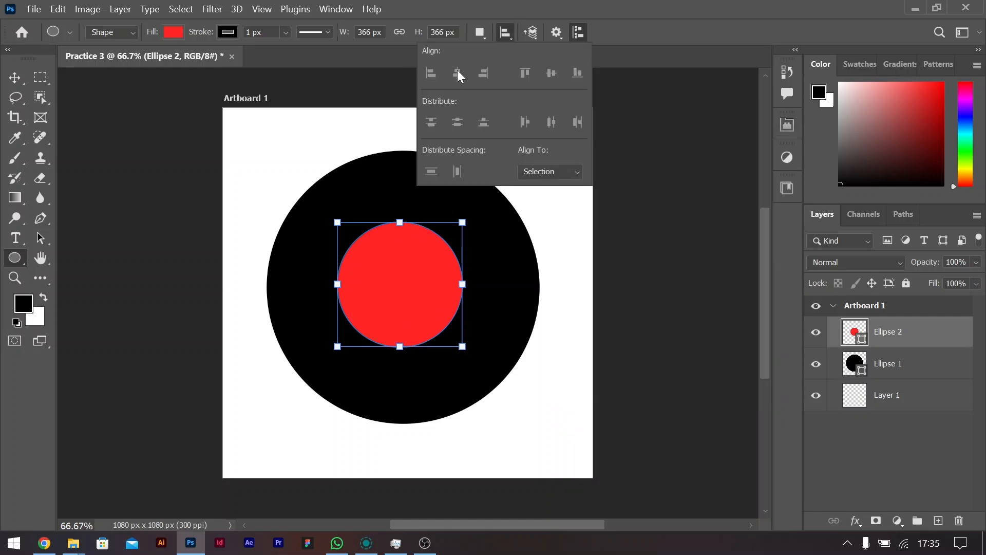
click(9, 81)
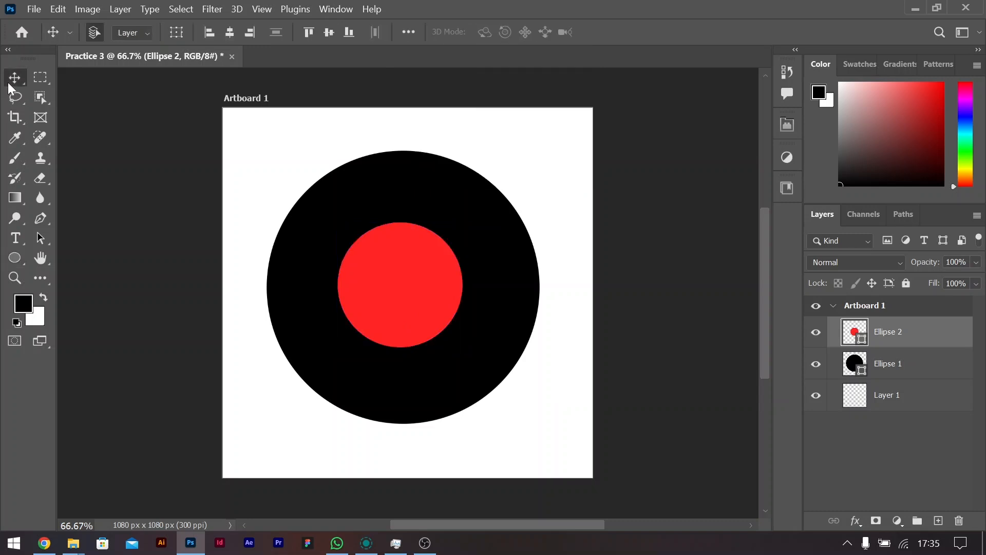
click(229, 31)
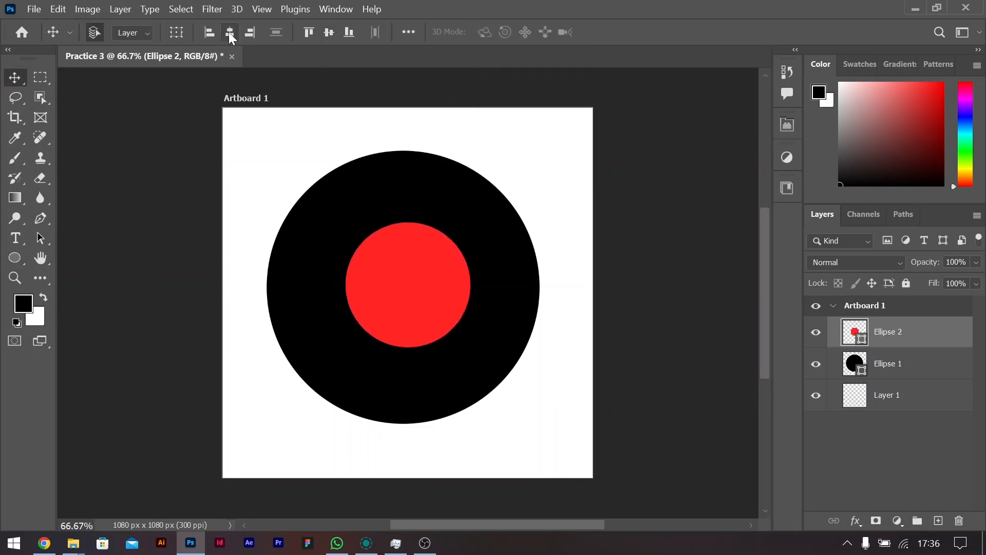
click(332, 33)
- Centre the large black circle horizontally and vertically on the artboard and deselect it
click(445, 174)
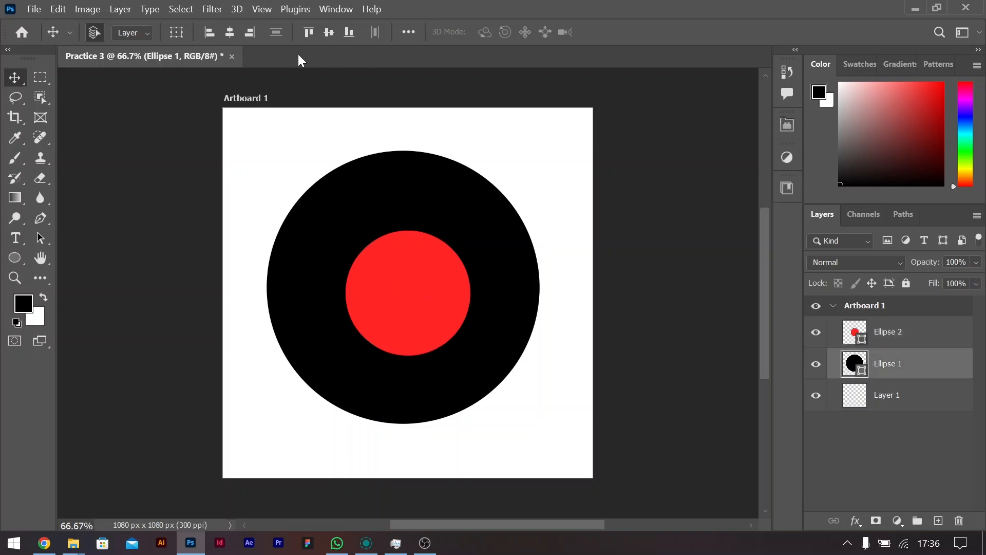
click(231, 32)
click(329, 32)
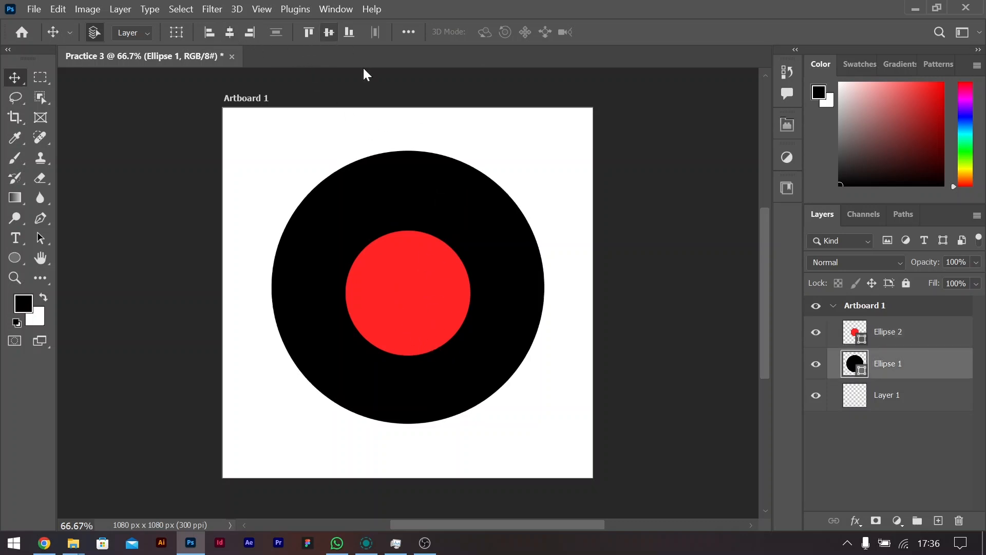
click(662, 345)
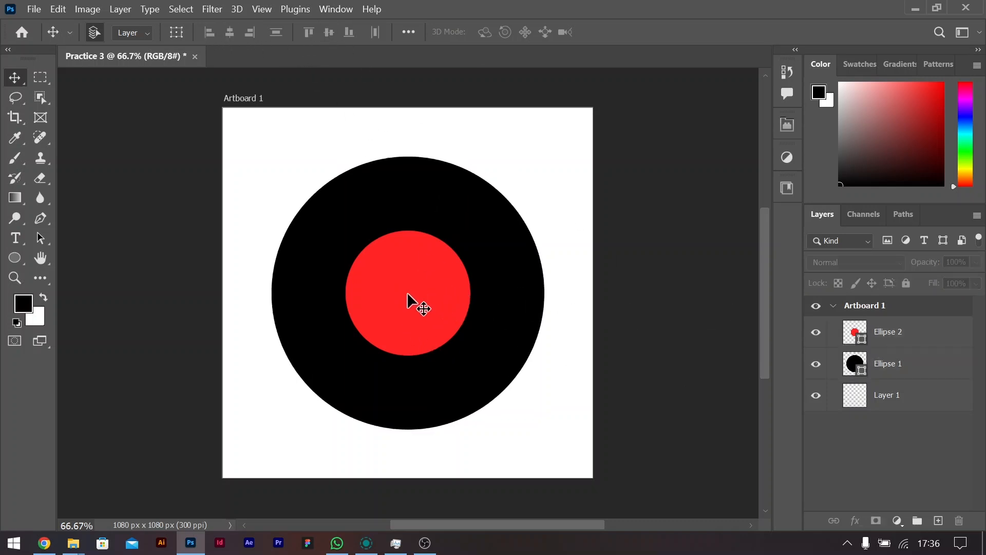
- Move the red circle's layer below the black circle's layer and deselect it
click(433, 276)
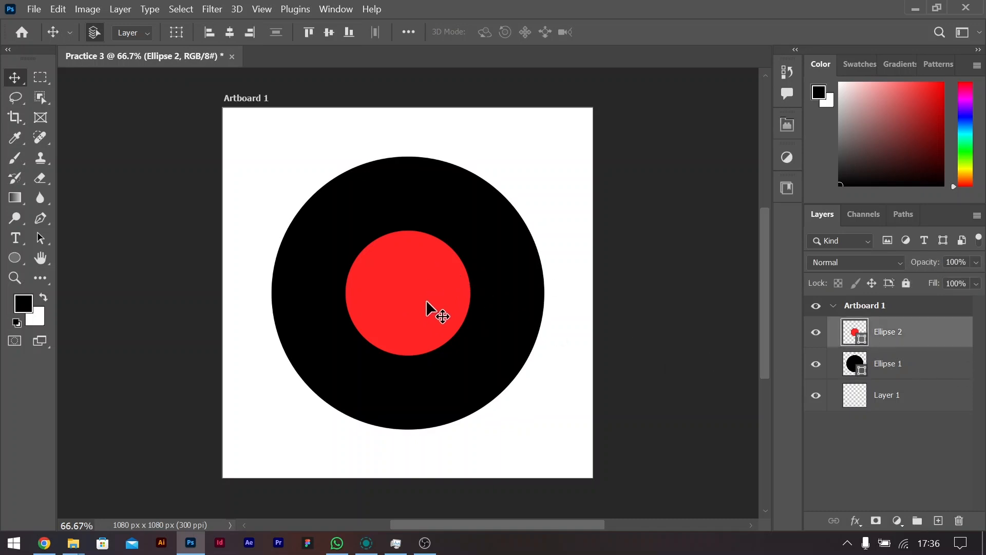
drag(900, 335, 897, 380)
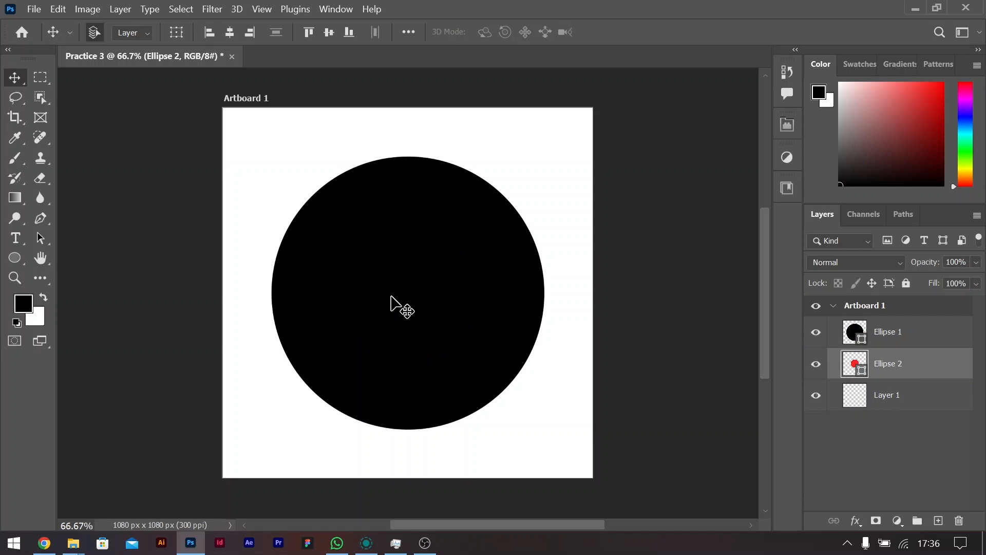
click(651, 306)
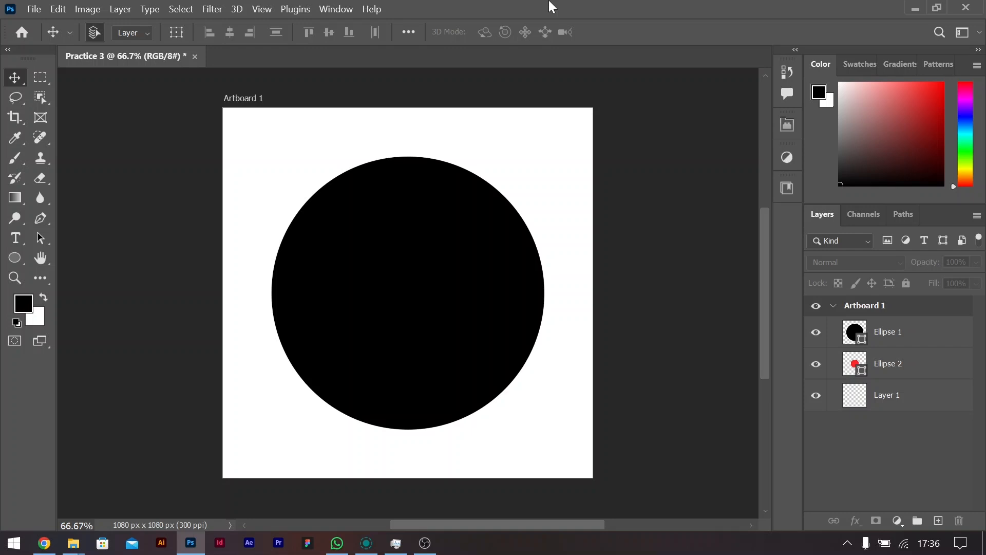
- Look through the file commands, including export, generate, automate, scripts and import, and the first editing commands
click(33, 9)
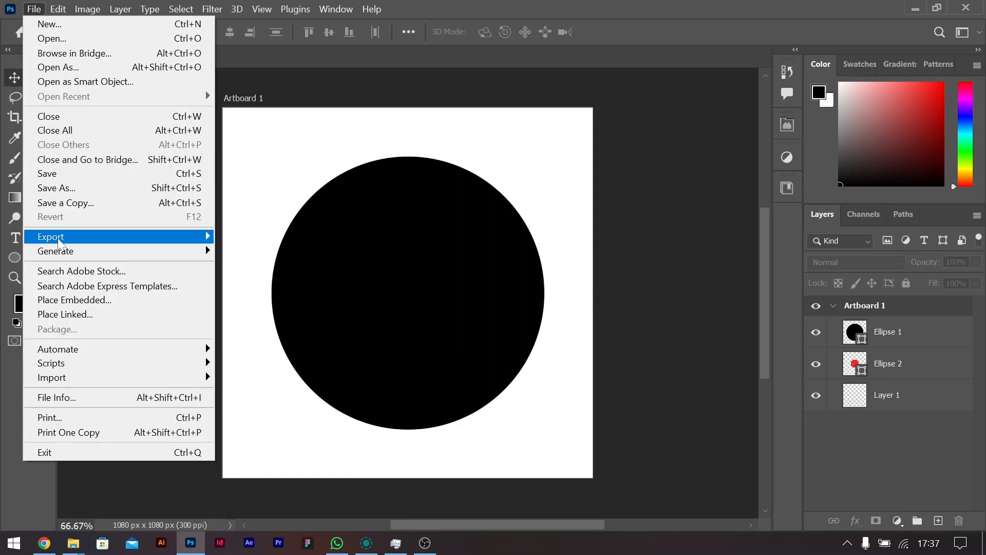
mouse_move(90, 256)
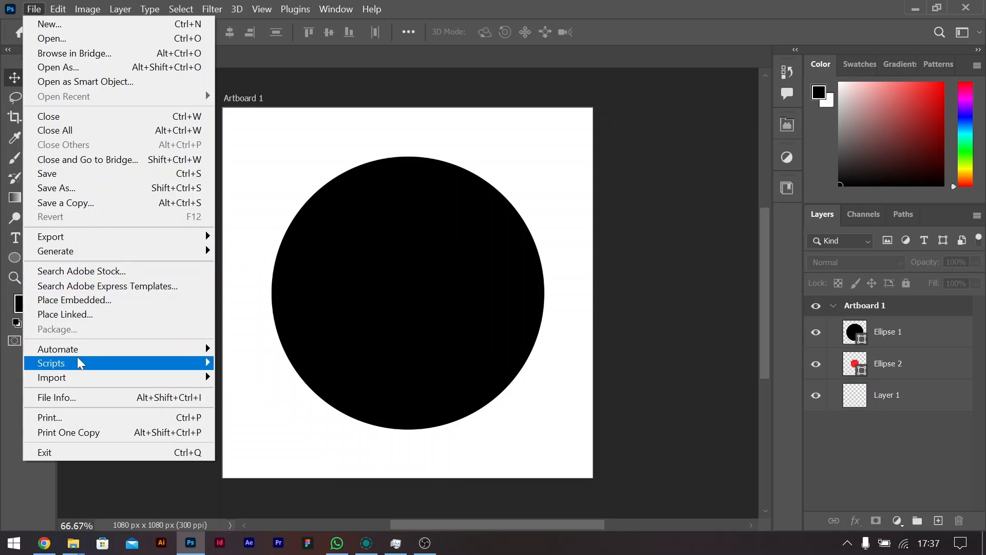
mouse_move(82, 353)
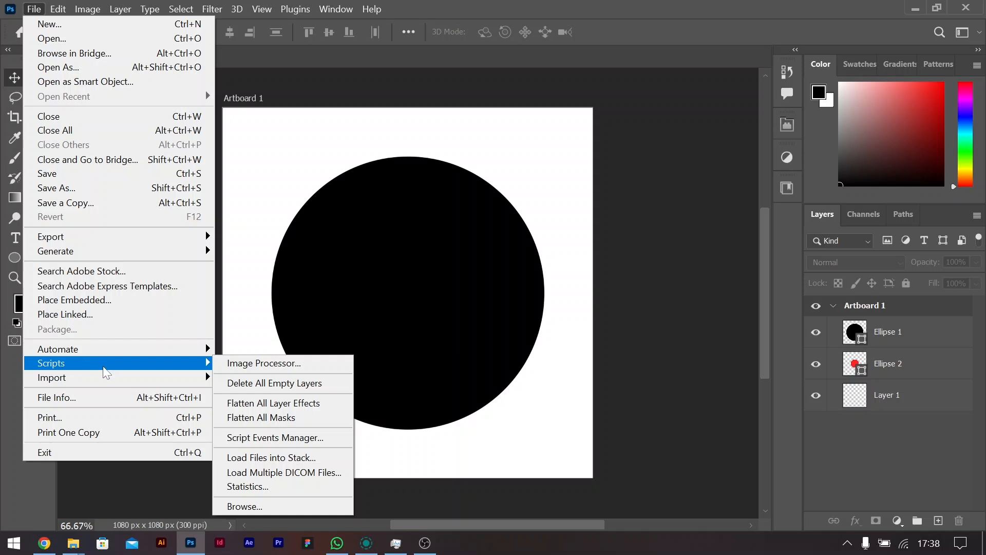
mouse_move(112, 380)
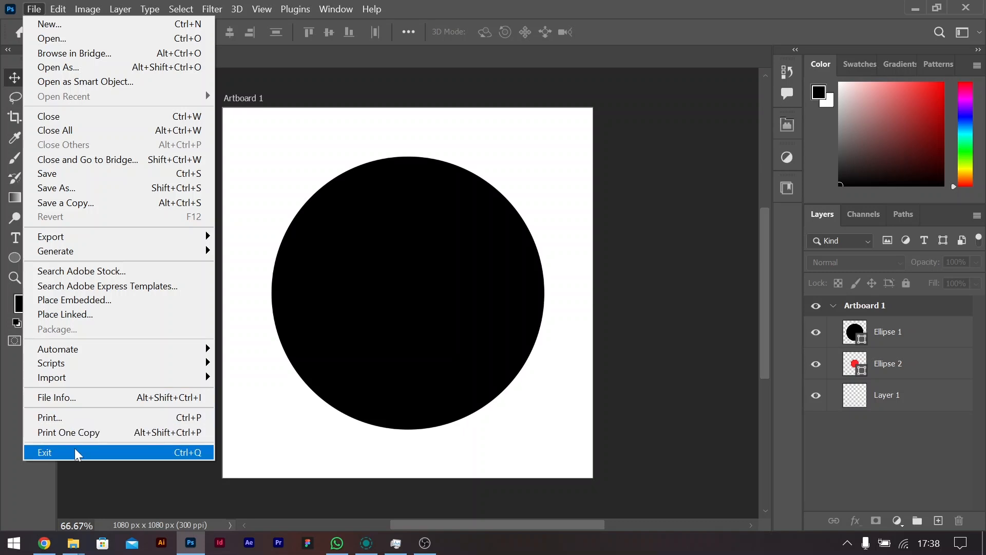
click(37, 8)
click(58, 9)
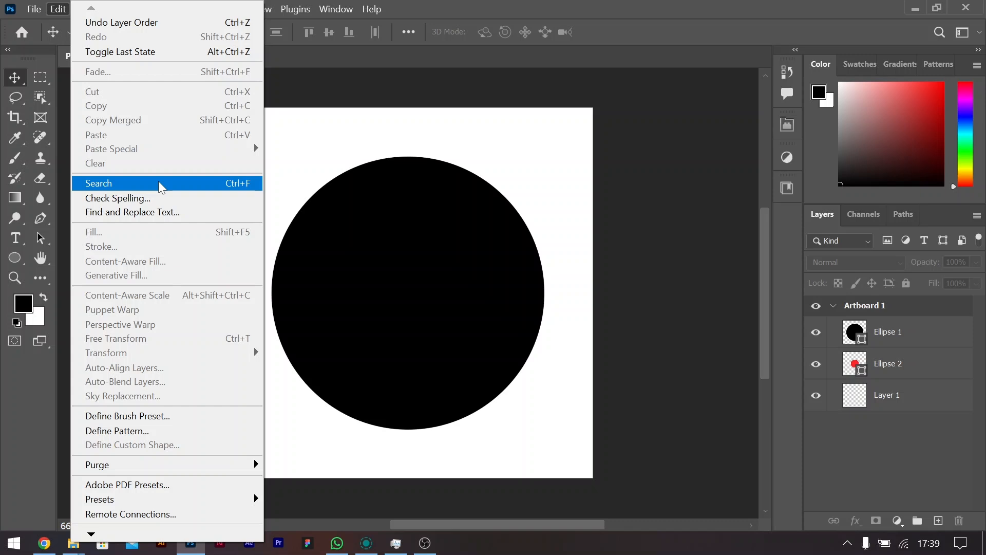
click(392, 298)
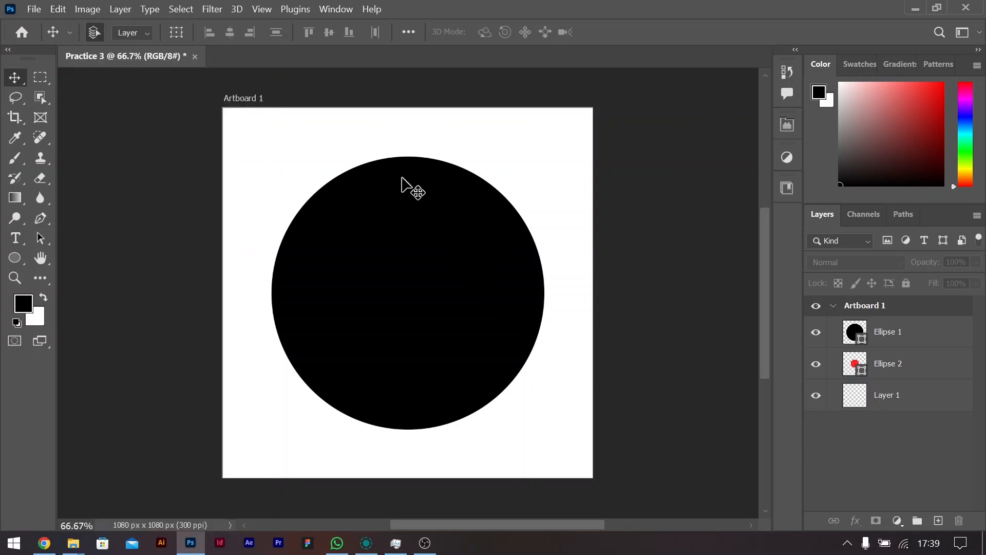
click(60, 9)
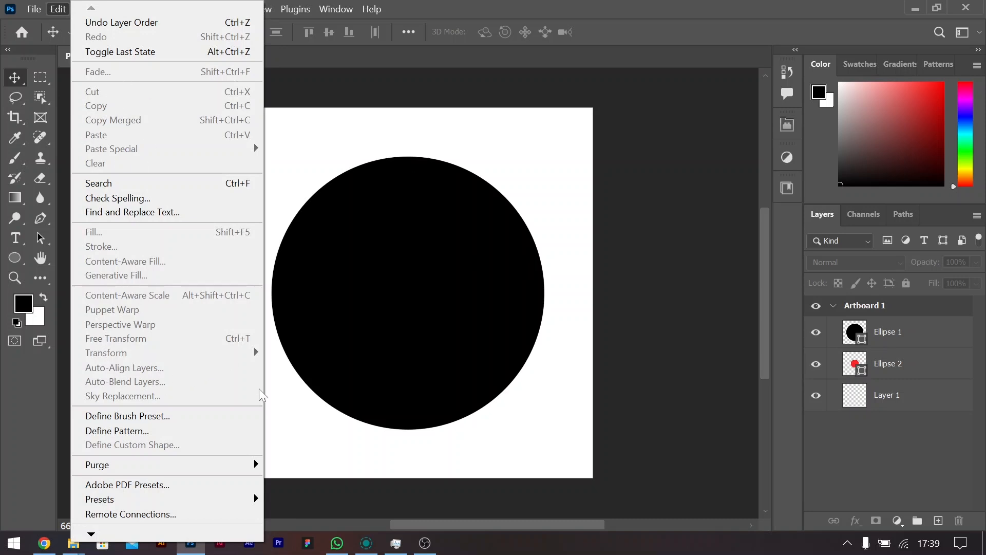
- Move the red circle's layer above the black circle's layer and copy the red circle
click(912, 344)
drag(912, 373, 905, 324)
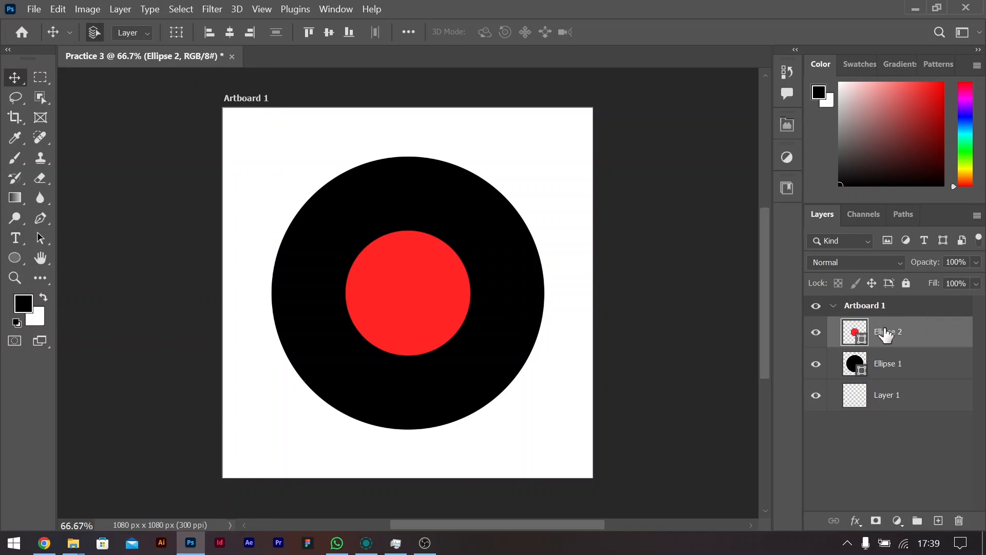
click(60, 9)
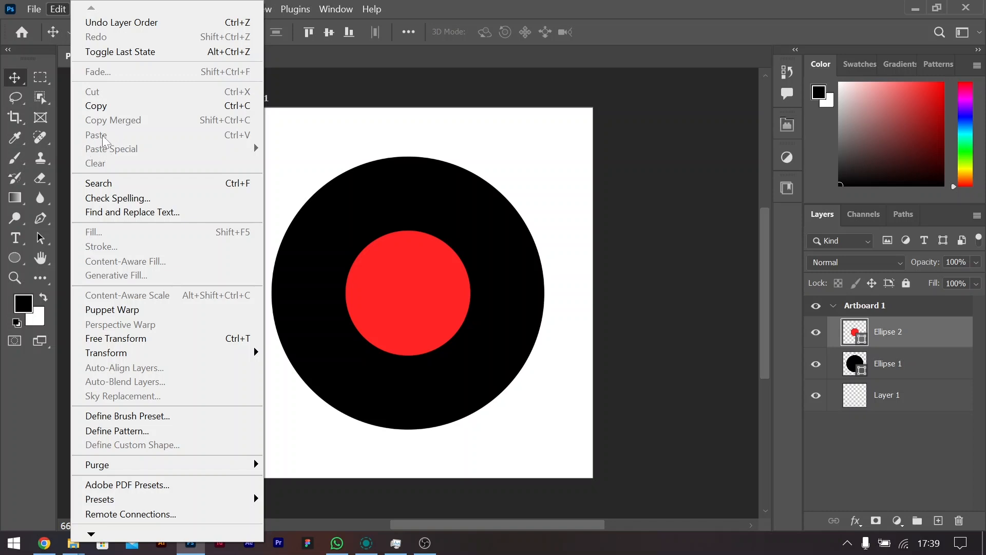
click(97, 107)
- Look through the editing commands, including paste, paste special, transform, colour settings, keyboard shortcuts and preferences
click(57, 9)
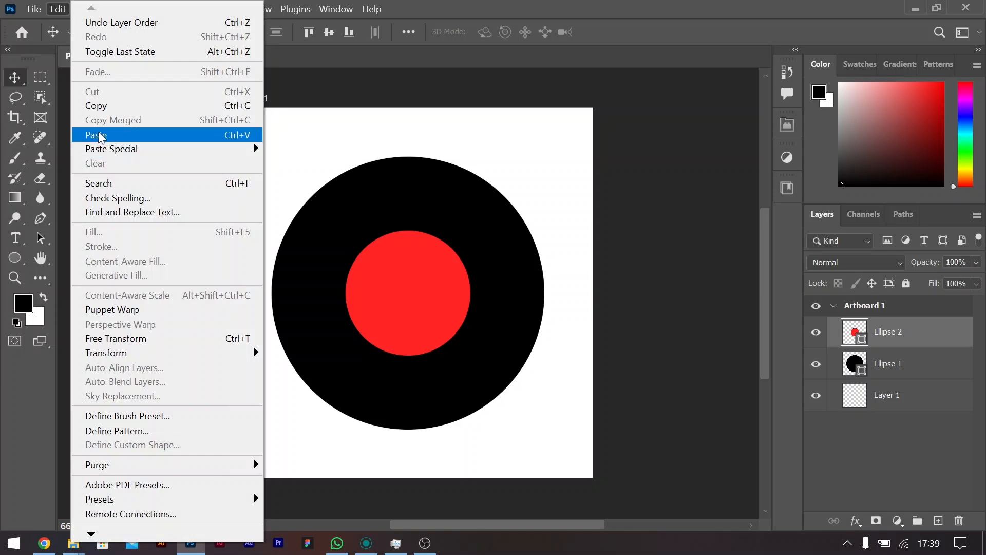
mouse_move(135, 148)
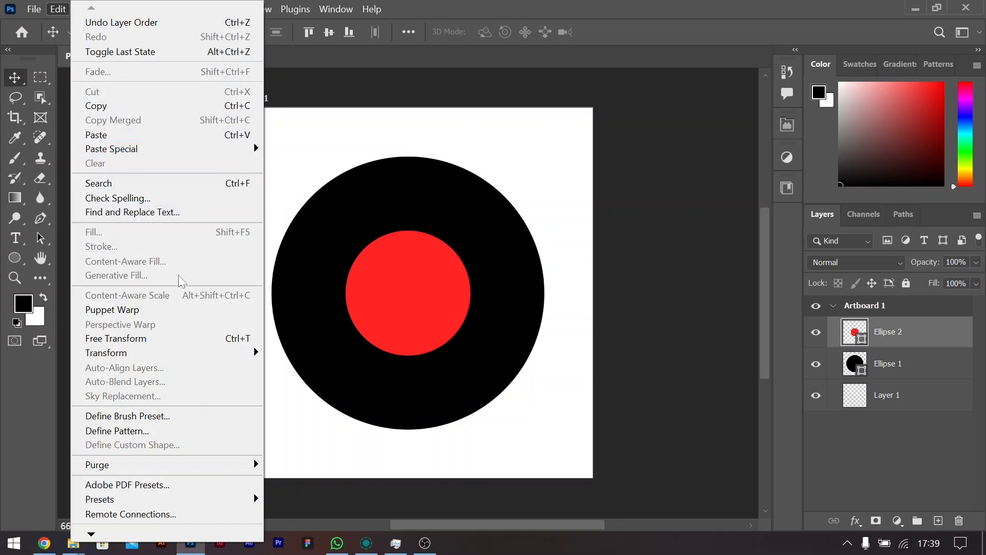
mouse_move(139, 354)
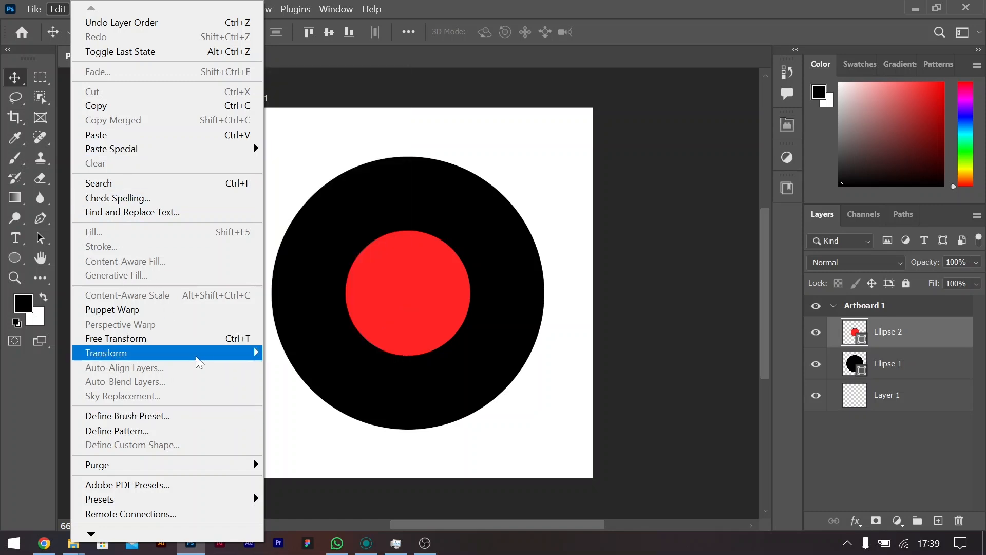
mouse_move(196, 359)
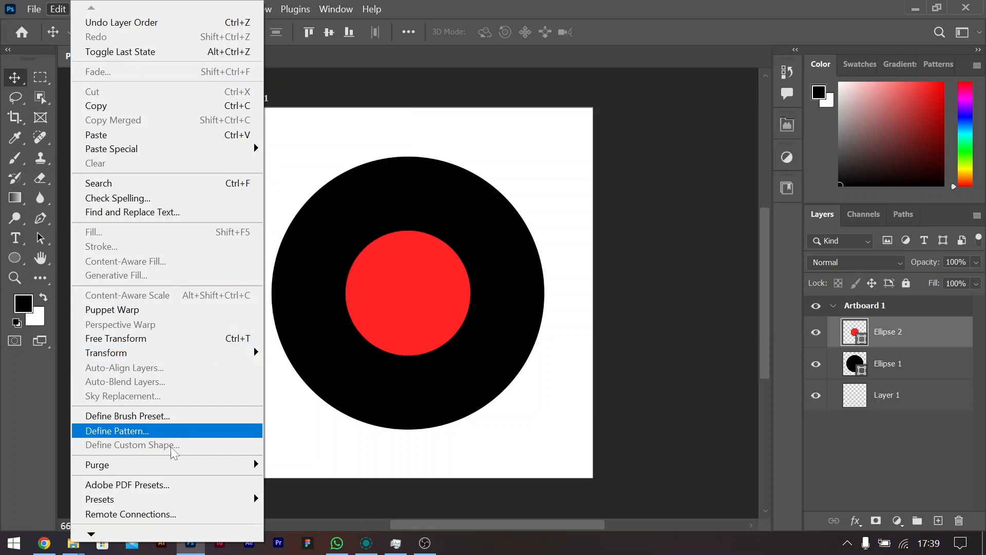
mouse_move(91, 534)
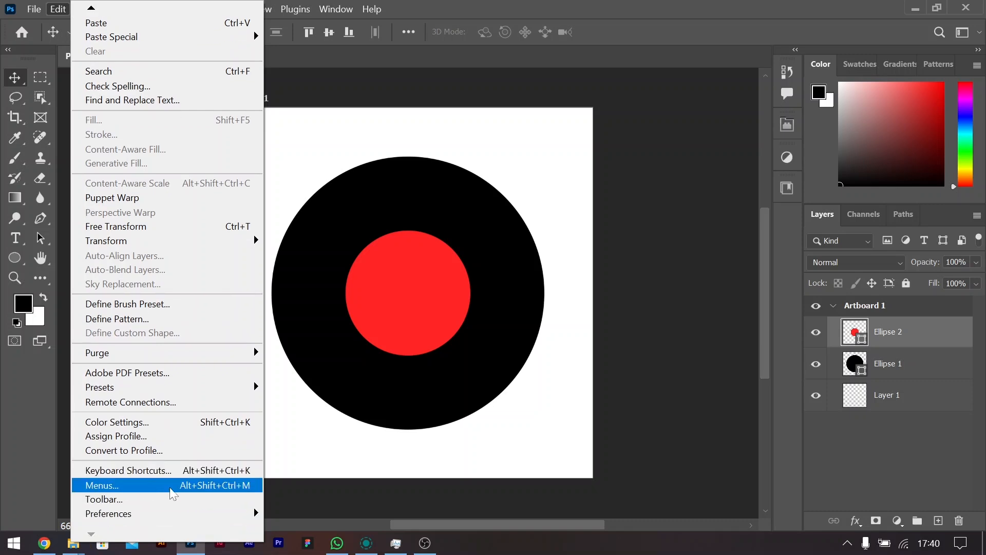
mouse_move(174, 513)
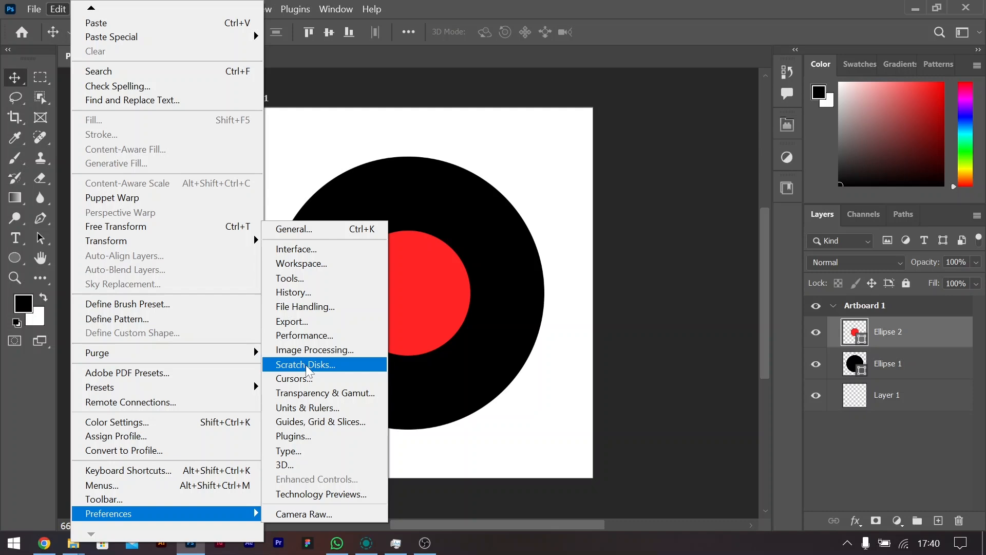
click(61, 12)
- Look through the image mode, adjustment and size commands and the layer commands, including rasterizing
click(86, 13)
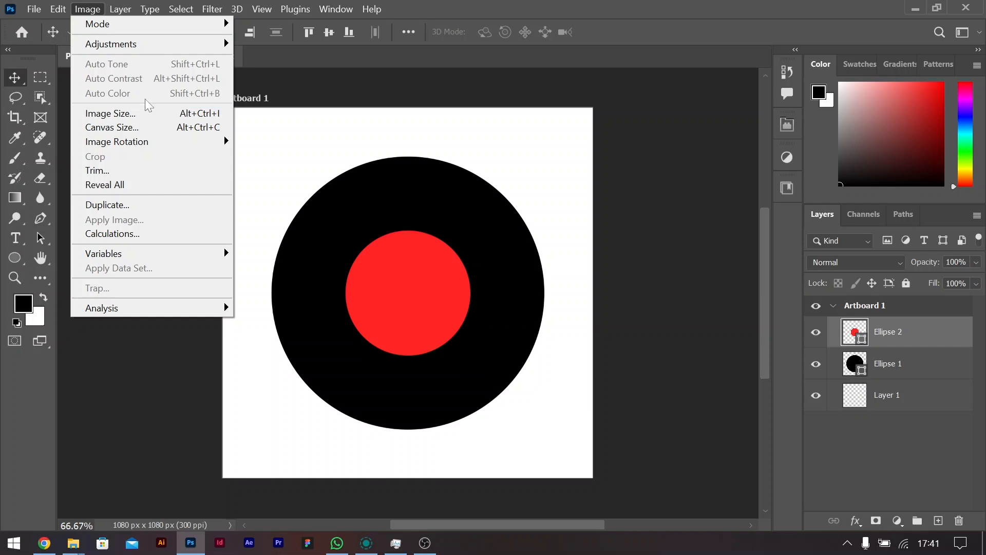
mouse_move(115, 24)
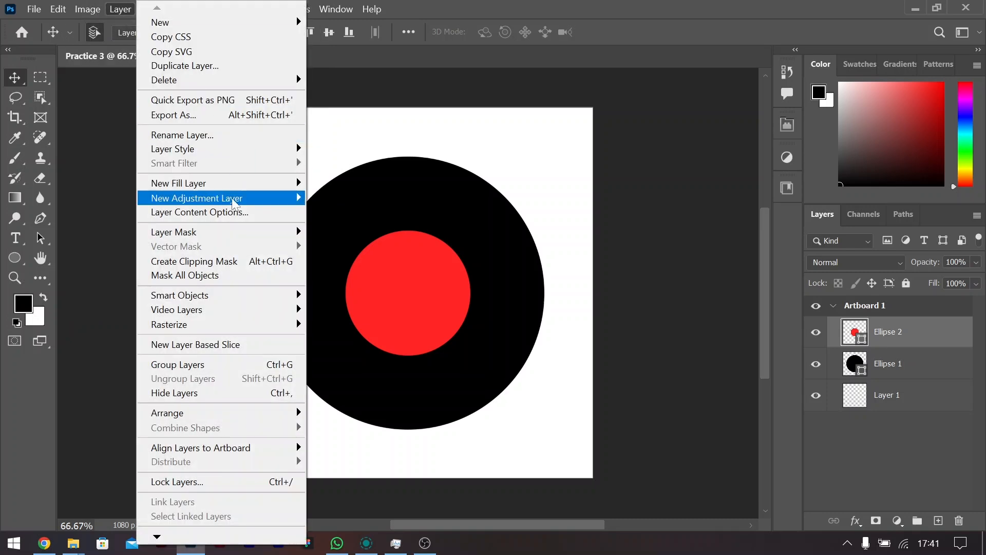
mouse_move(238, 331)
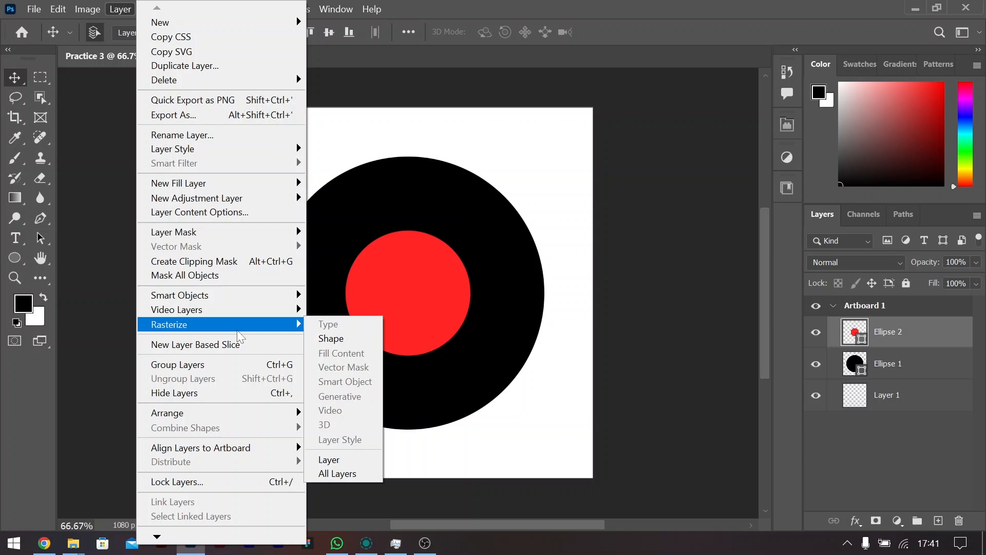
mouse_move(88, 8)
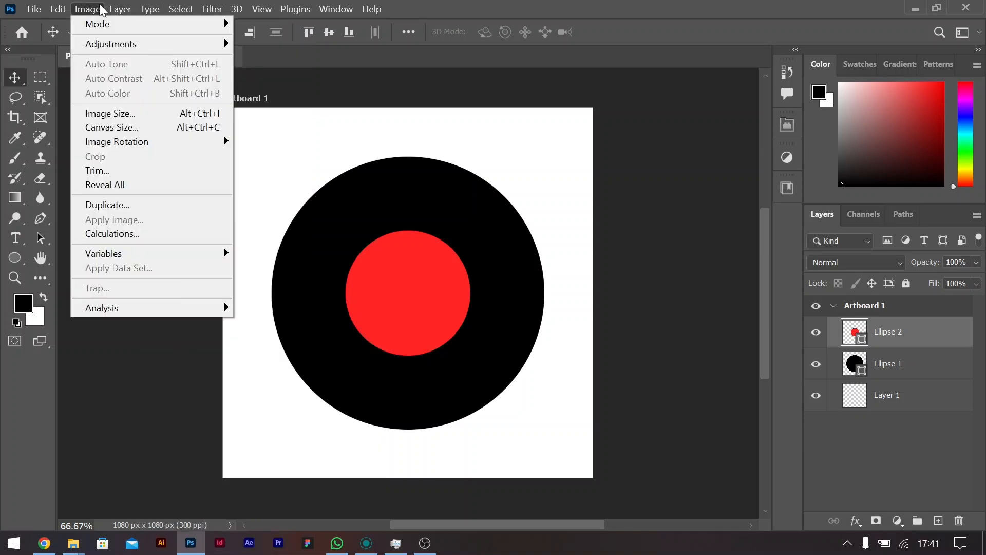
mouse_move(127, 45)
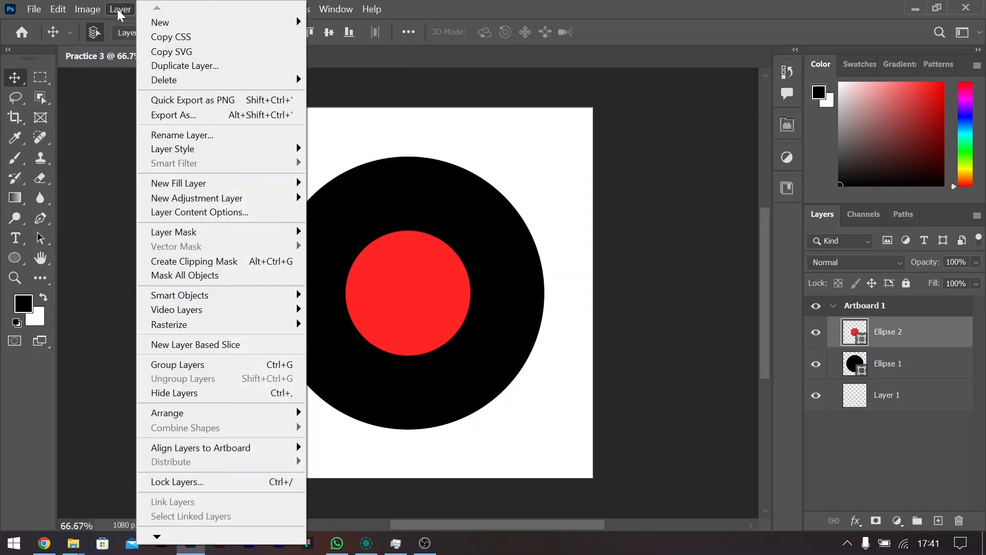
- Compare the new adjustment layer options with the direct image adjustments, and view the new fill layer types
mouse_move(249, 192)
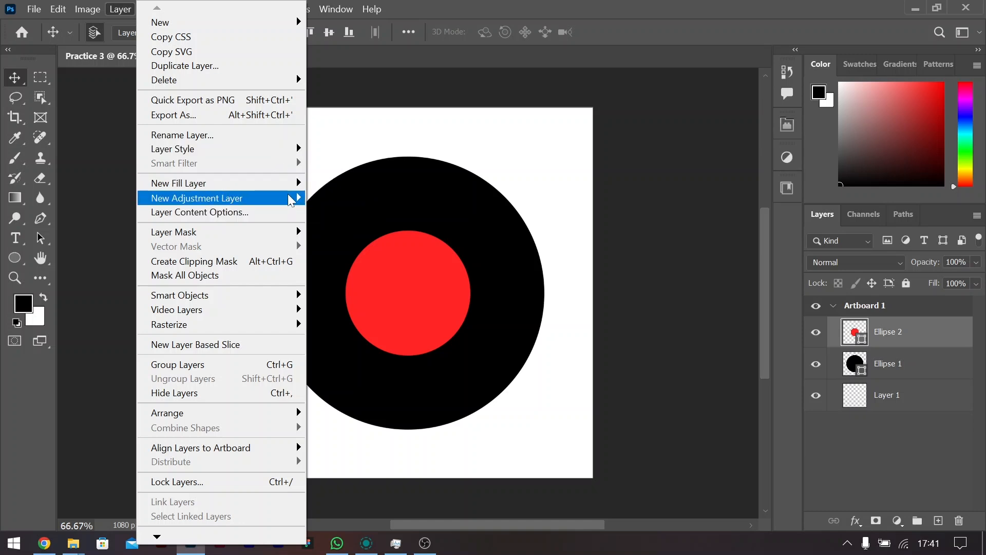
mouse_move(291, 201)
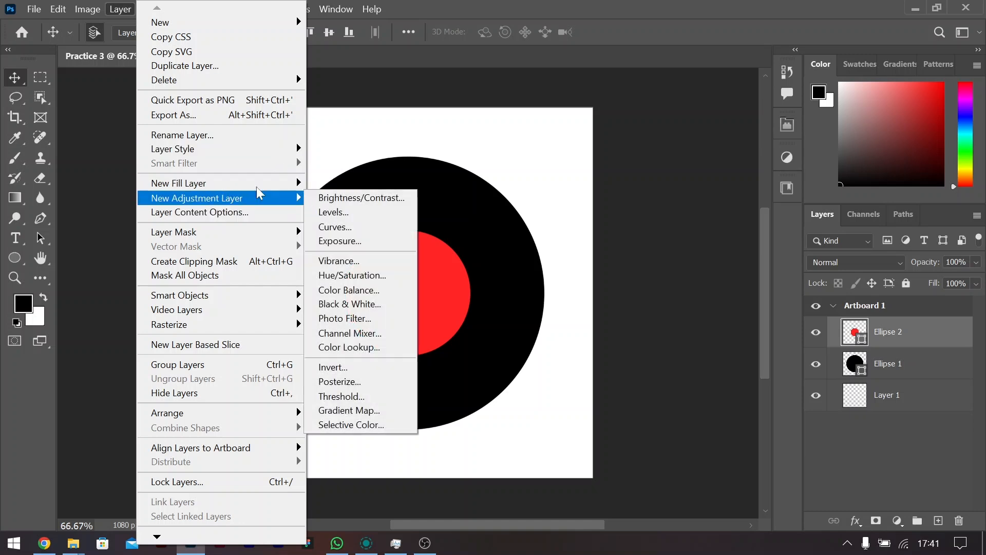
click(94, 16)
click(94, 13)
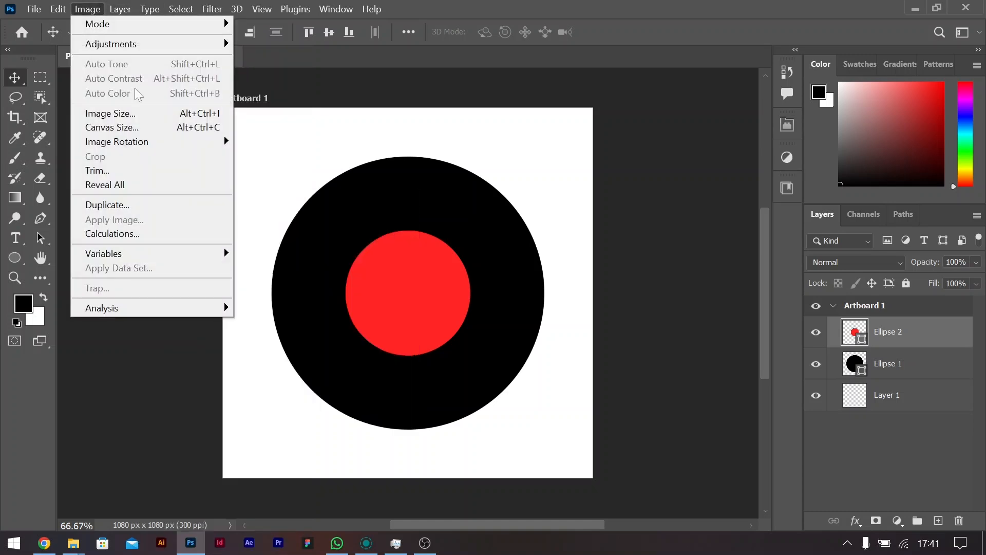
mouse_move(172, 46)
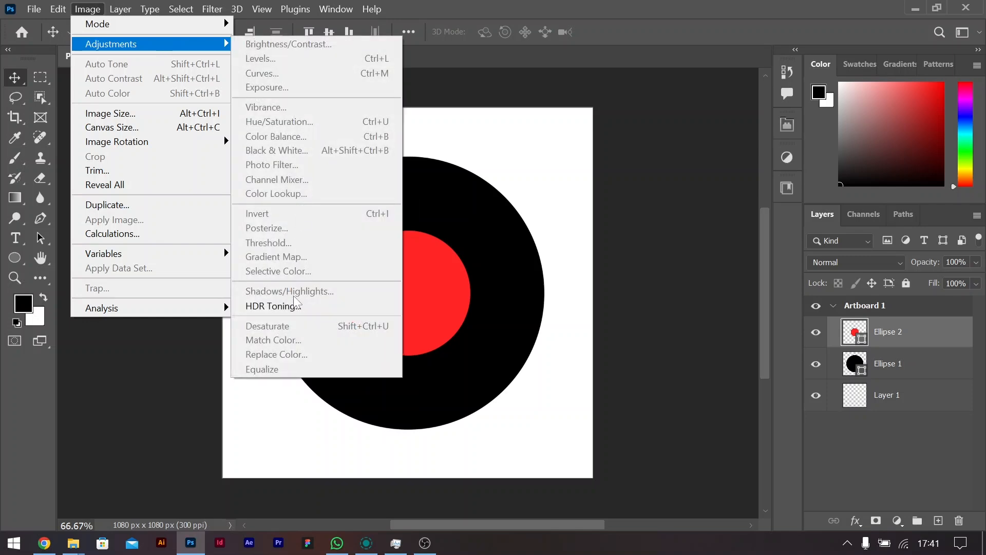
mouse_move(121, 8)
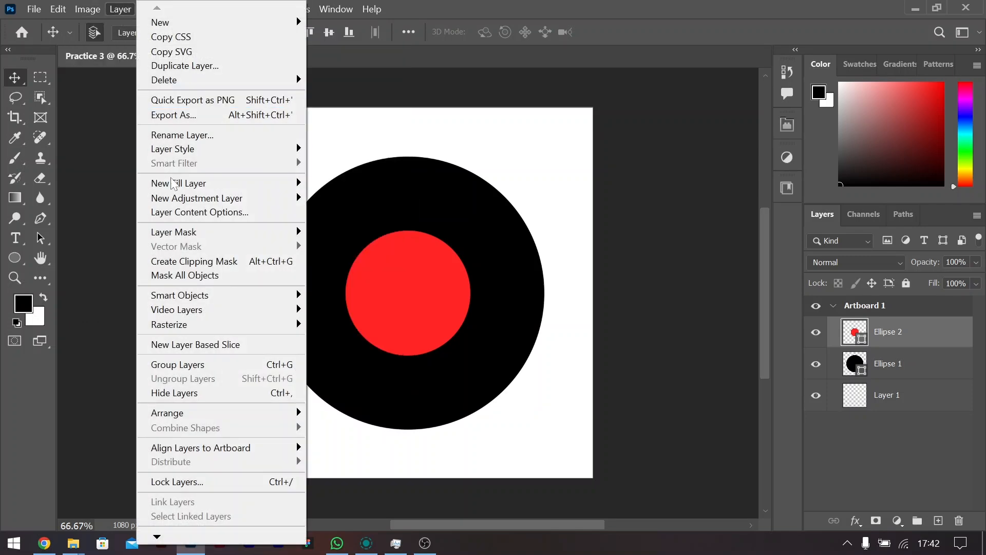
mouse_move(238, 199)
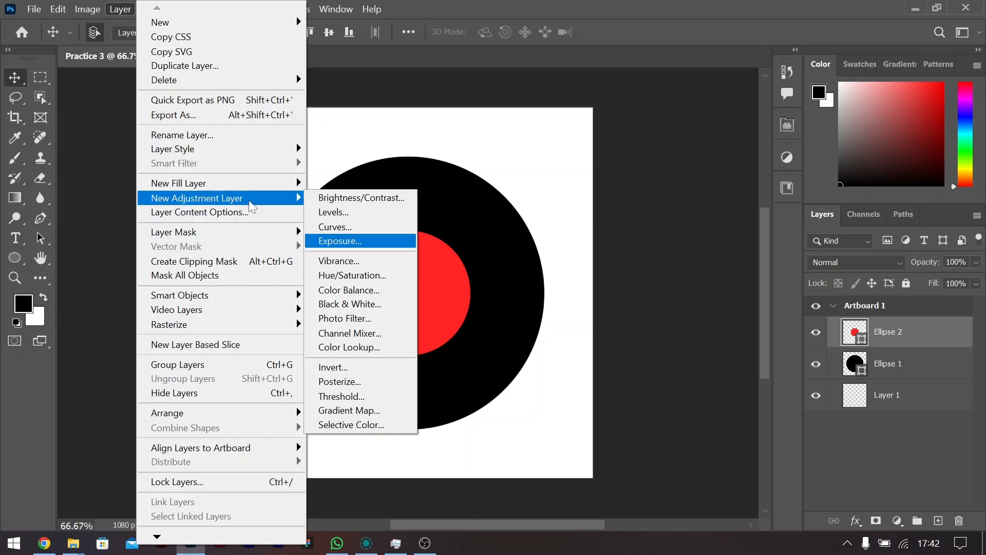
mouse_move(205, 186)
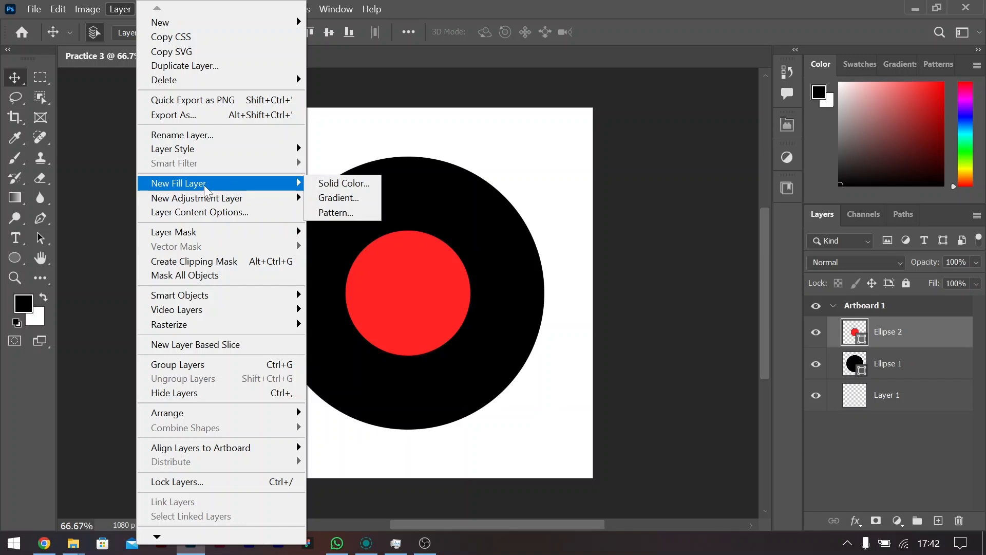
click(75, 15)
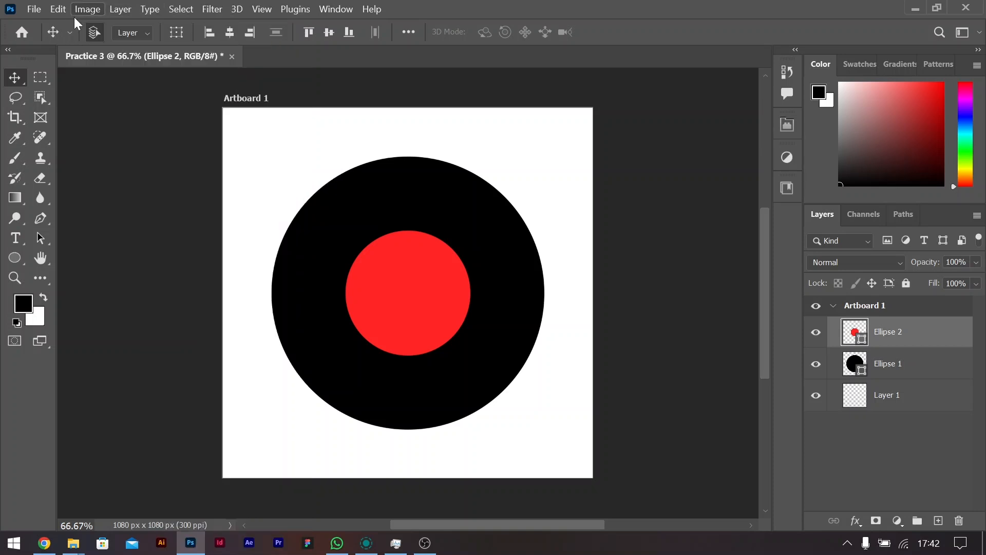
- Look through the type commands and the selection commands, including Select and Mask
click(140, 13)
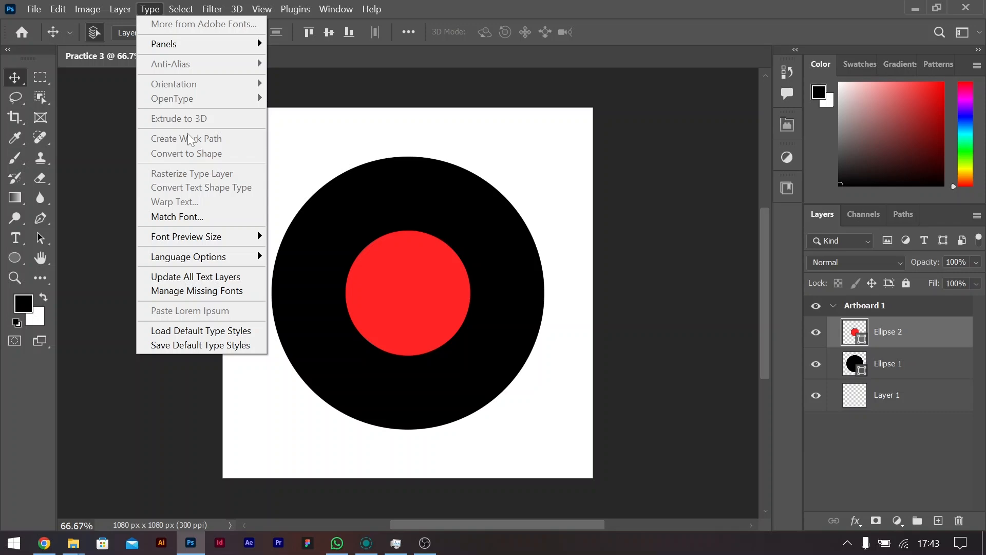
click(150, 9)
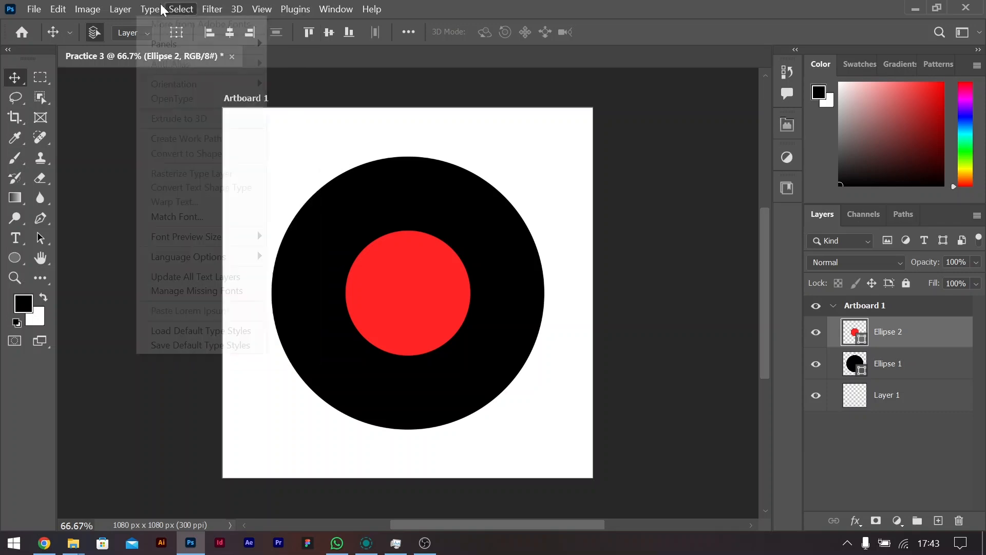
click(174, 10)
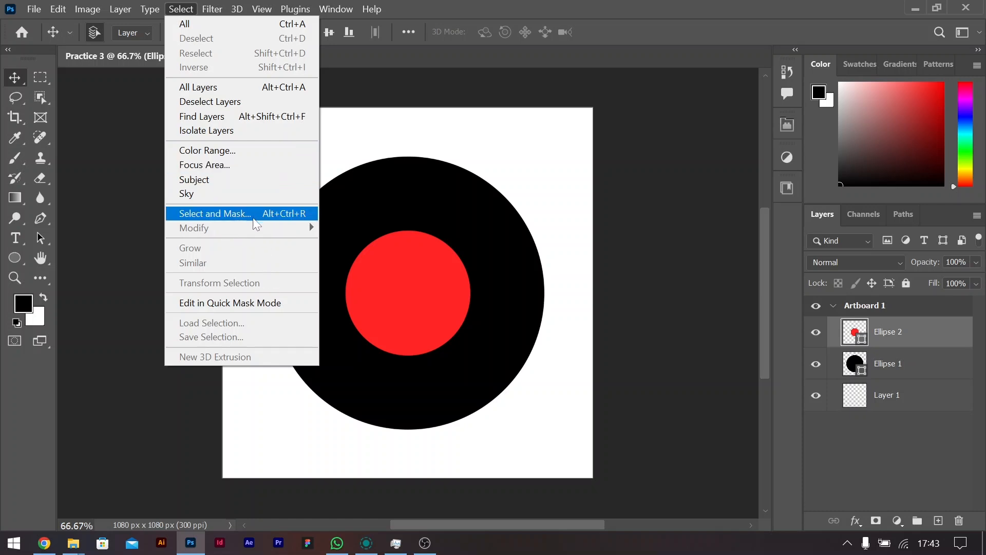
- Look through the filter categories, including Blur, Blur Gallery, Video, Other and Render
mouse_move(211, 16)
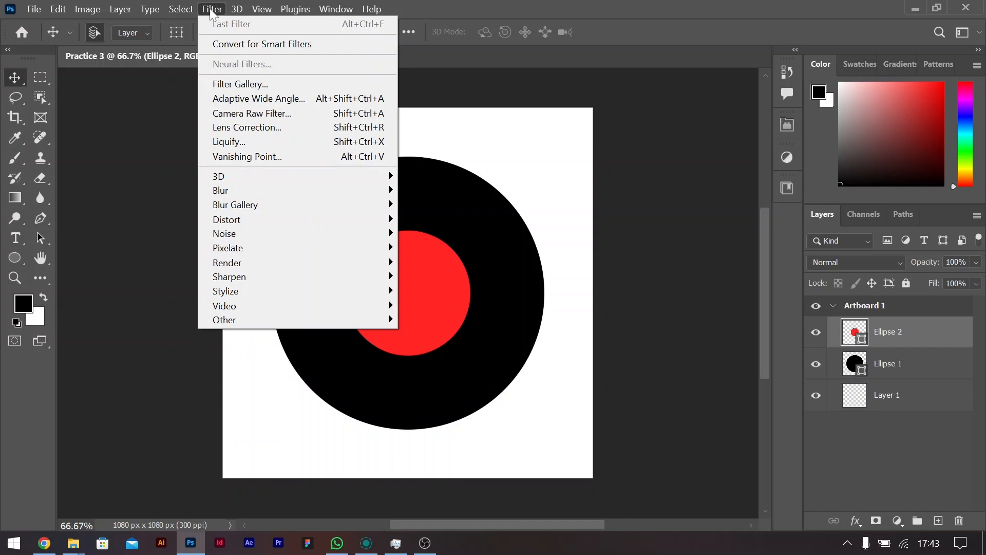
mouse_move(297, 181)
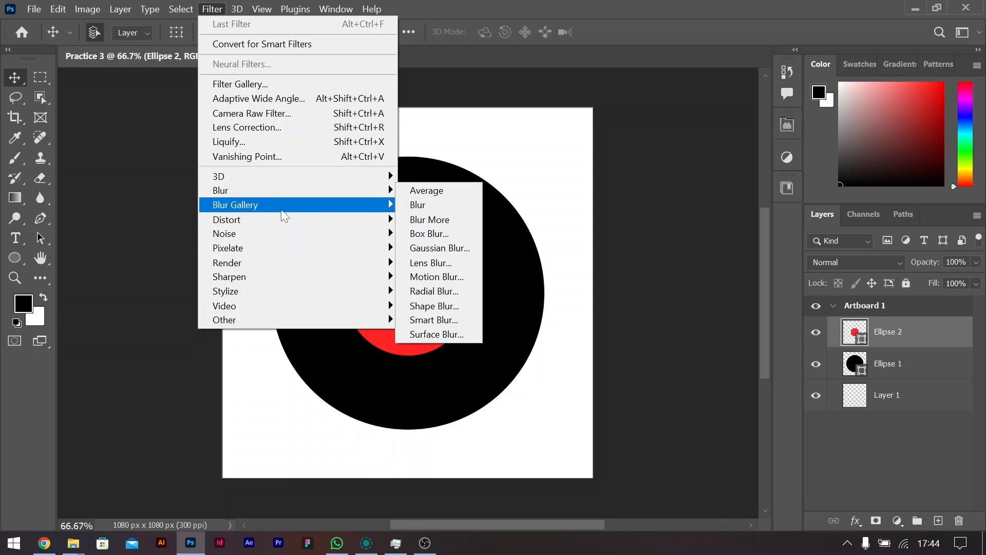
mouse_move(283, 215)
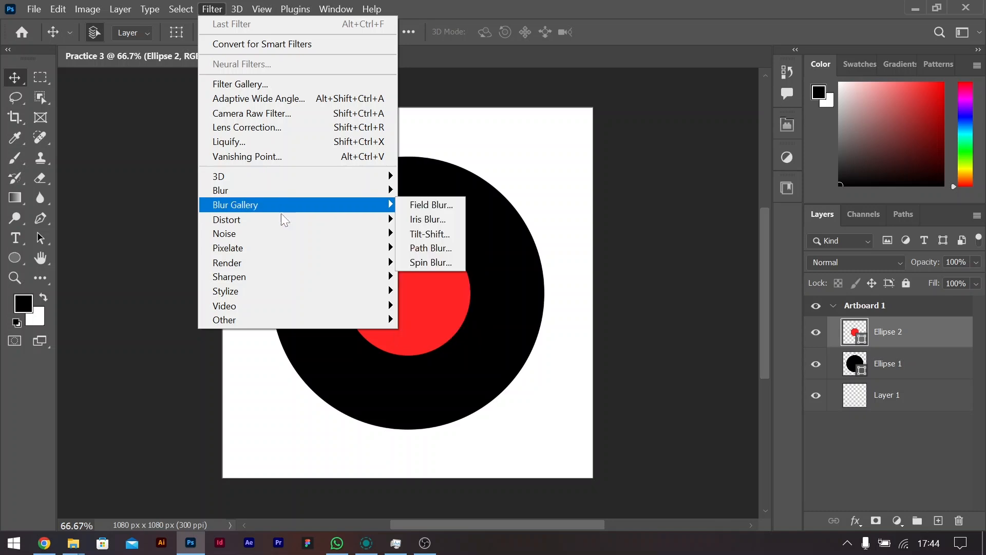
mouse_move(272, 249)
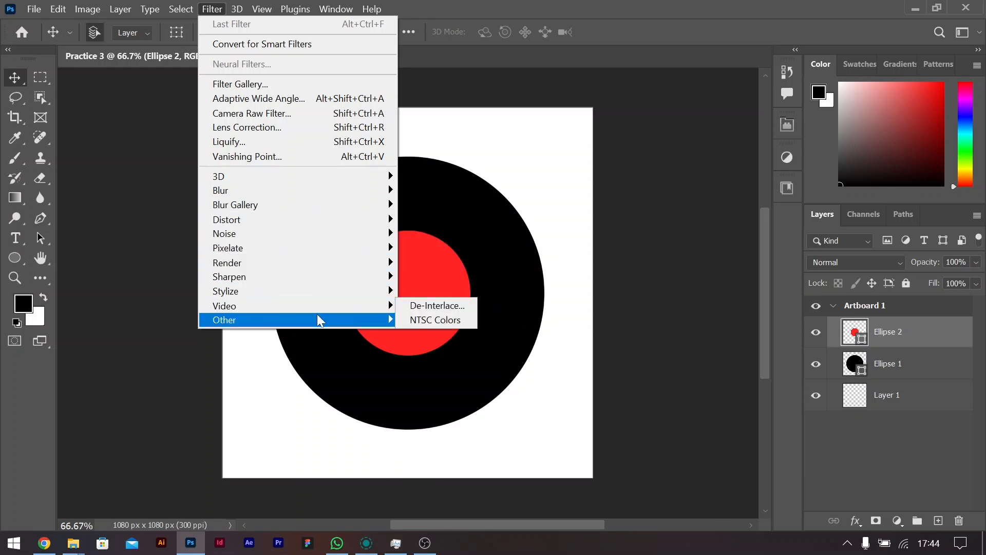
mouse_move(324, 319)
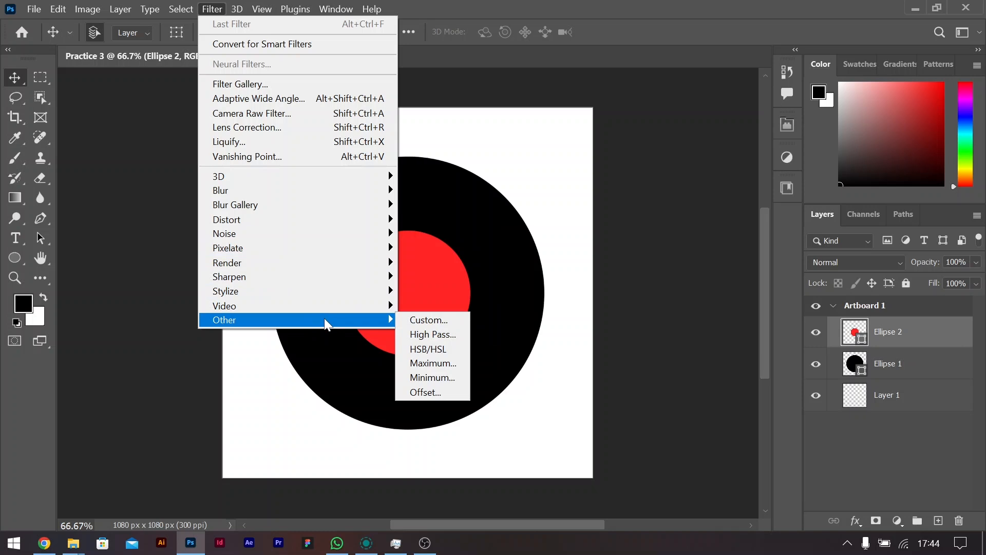
mouse_move(354, 263)
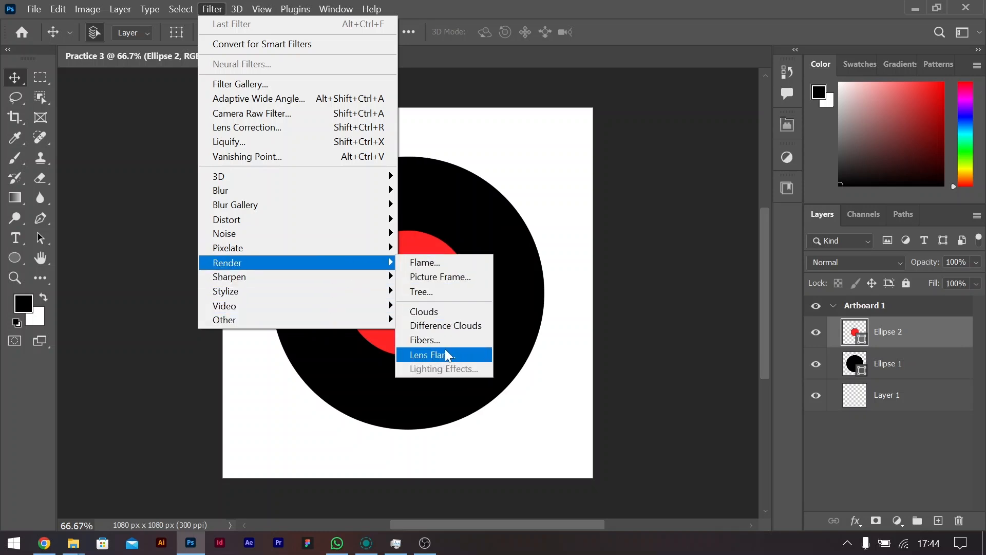
- Look through the view commands, including zoom, rulers, snapping and the guide options
mouse_move(240, 11)
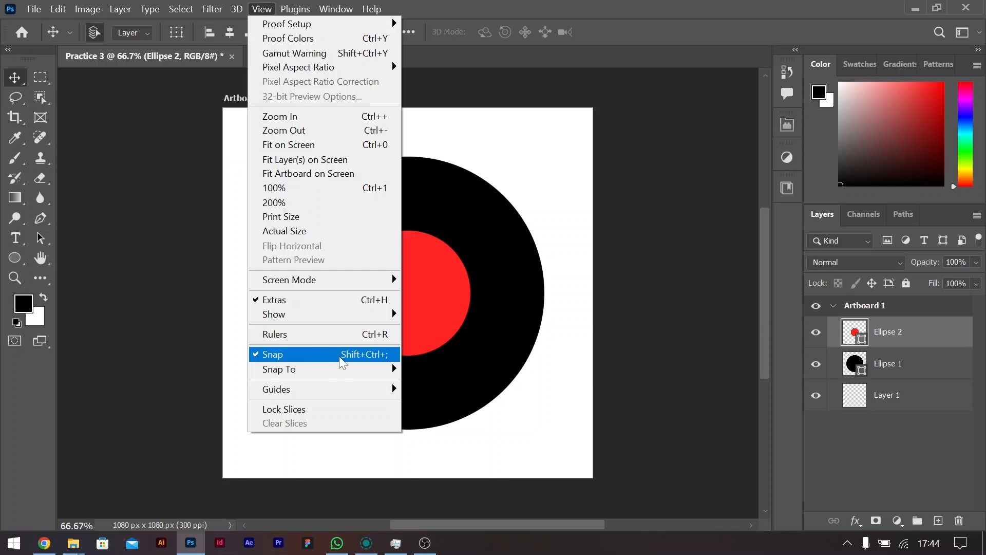
mouse_move(373, 393)
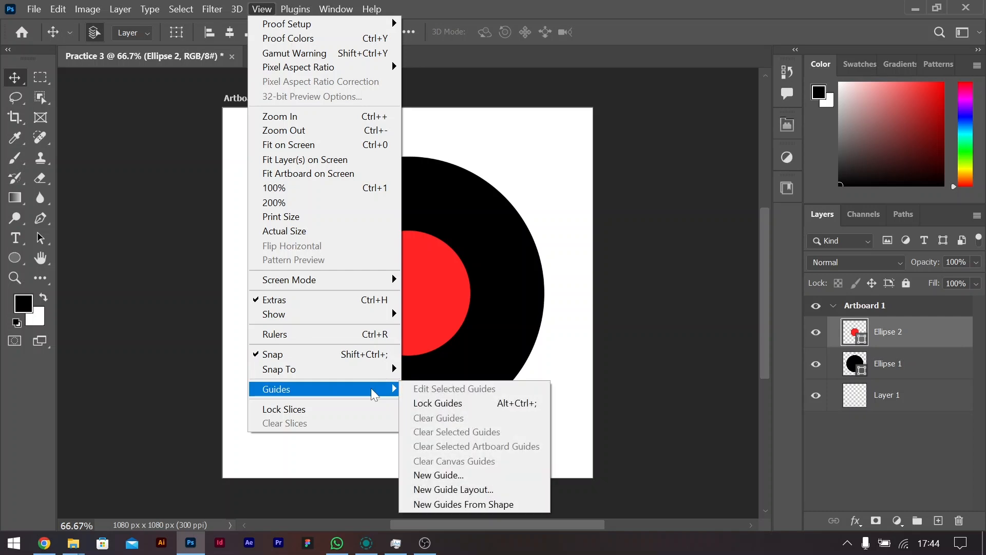
click(132, 225)
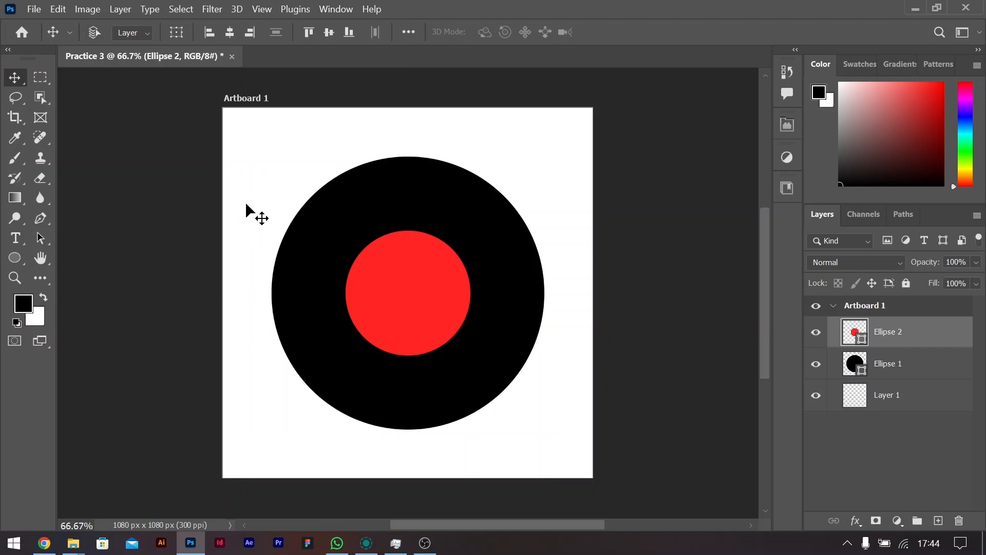
- Show the rulers, place guides along the black circle's left and top edges, and snap the red circle against both guides
key(ctrl+r)
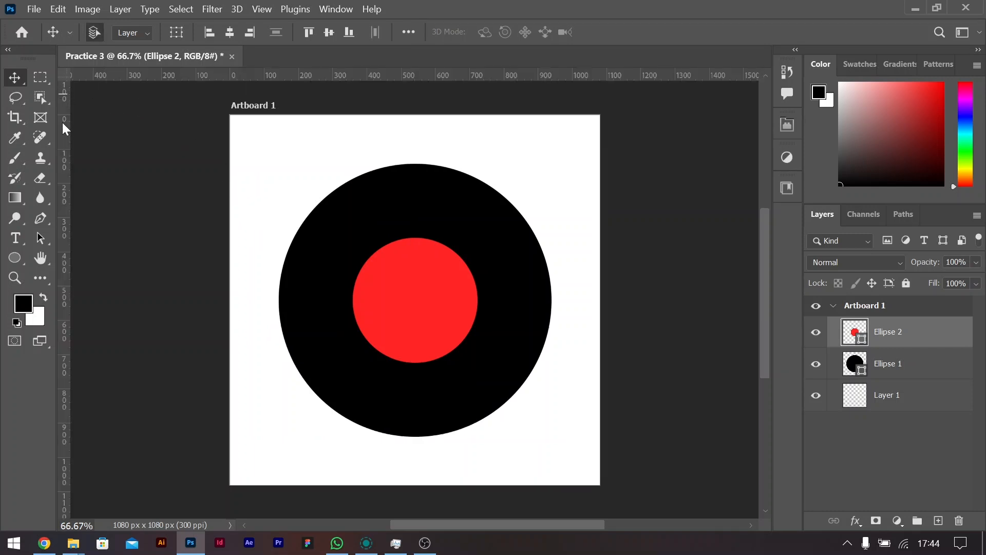
drag(66, 128, 279, 132)
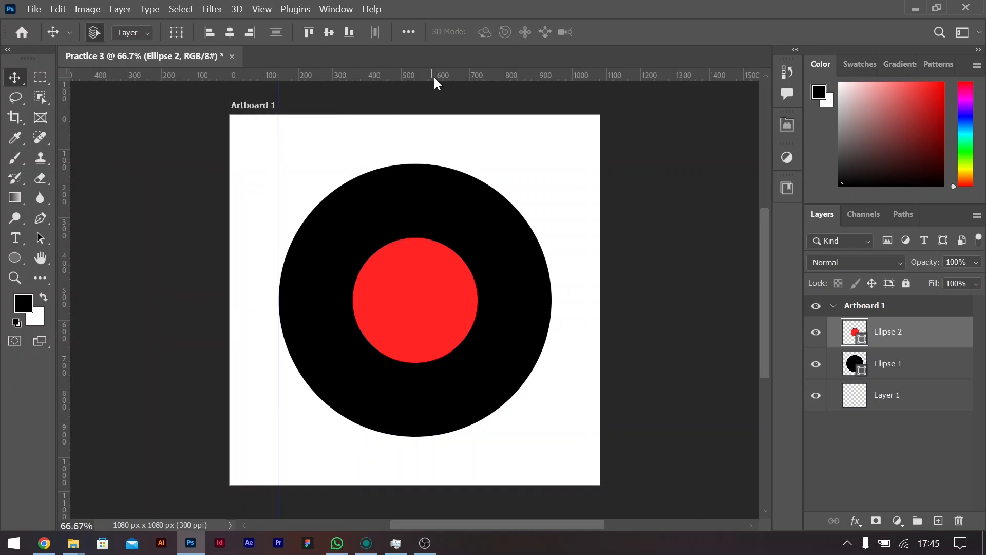
drag(437, 81, 436, 165)
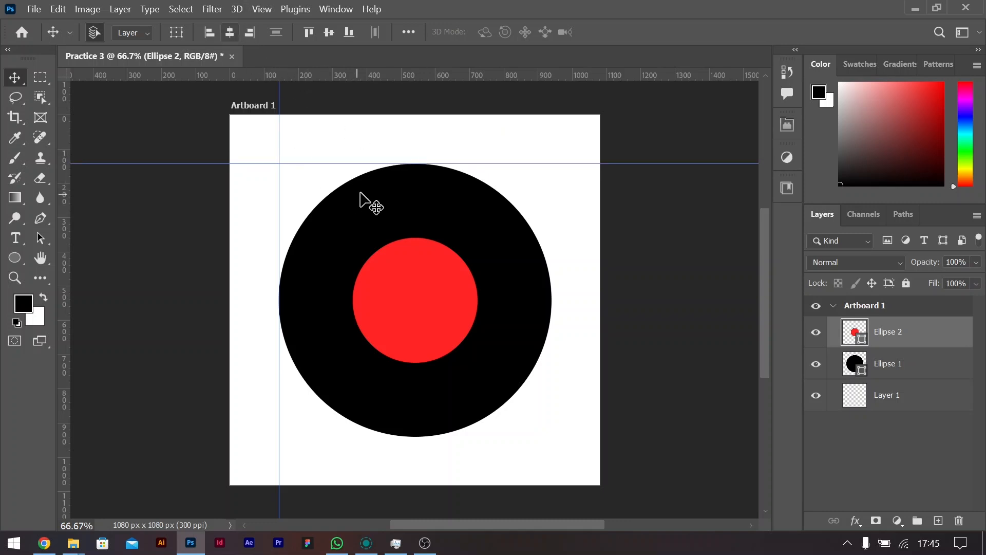
drag(376, 250, 324, 198)
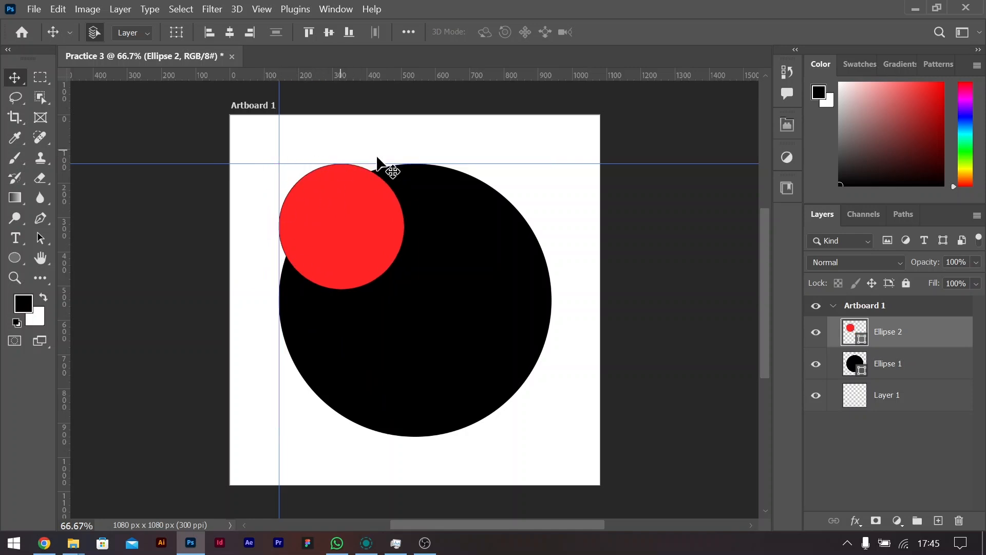
- Try the zoom commands on the artboard: zoom in, view it at 100% and 200%, and zoom out to 66.67%
click(260, 11)
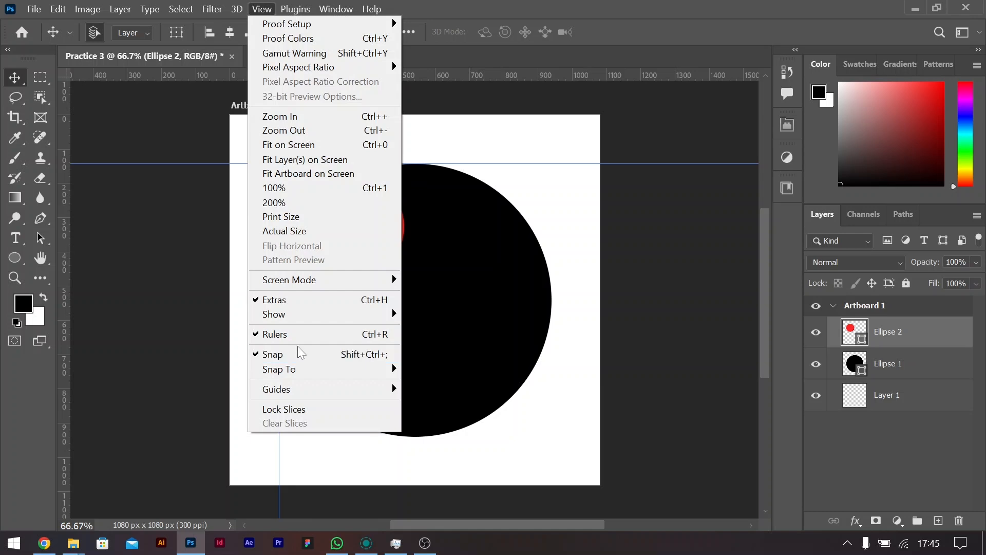
click(283, 118)
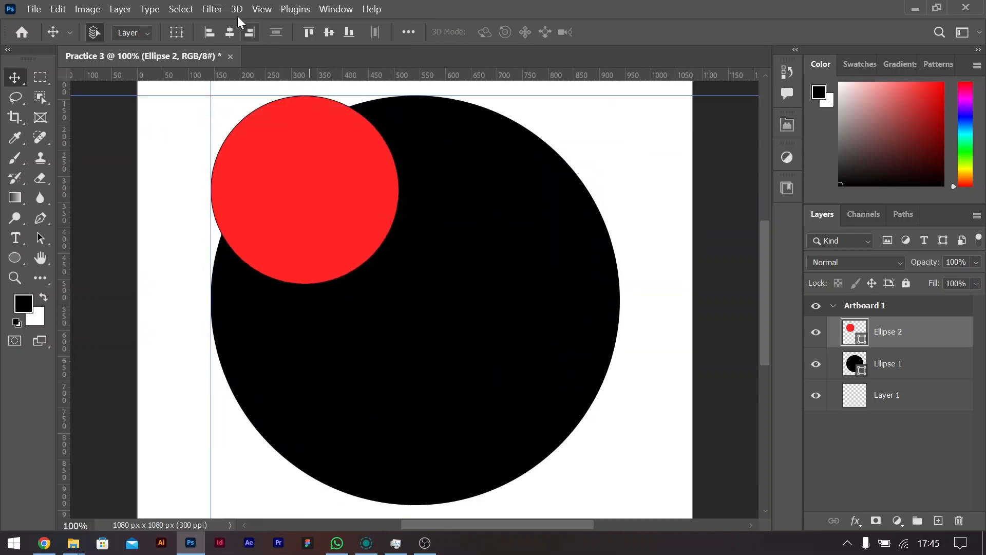
click(264, 11)
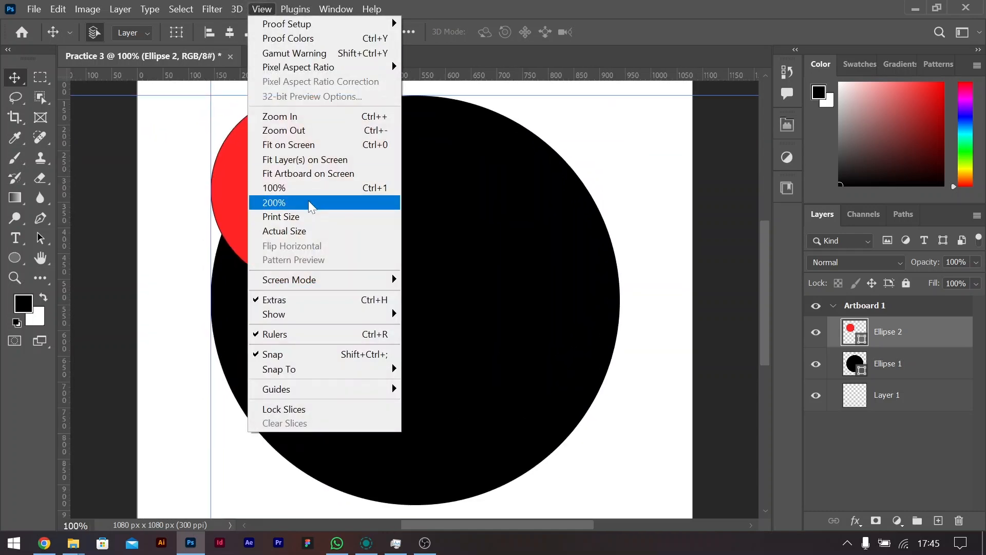
click(286, 188)
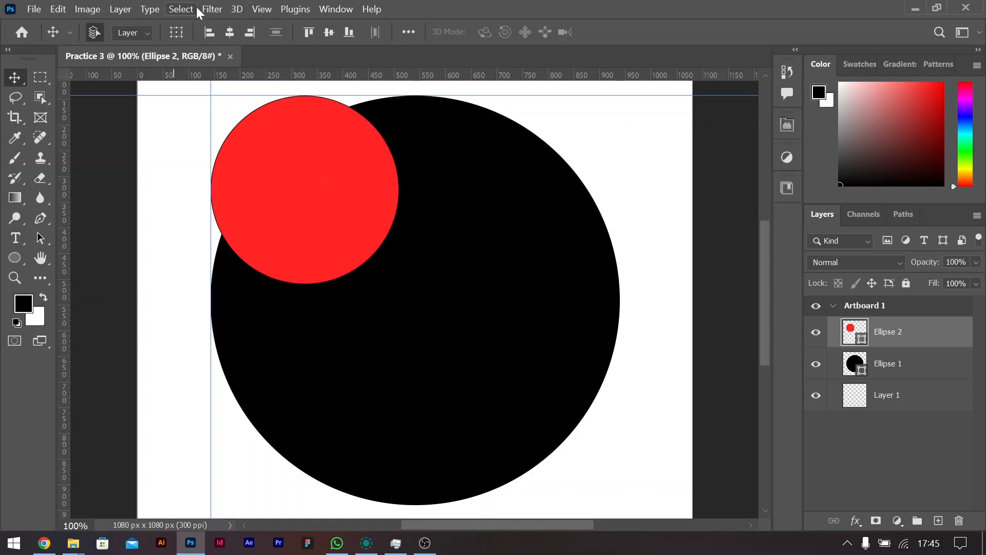
click(263, 11)
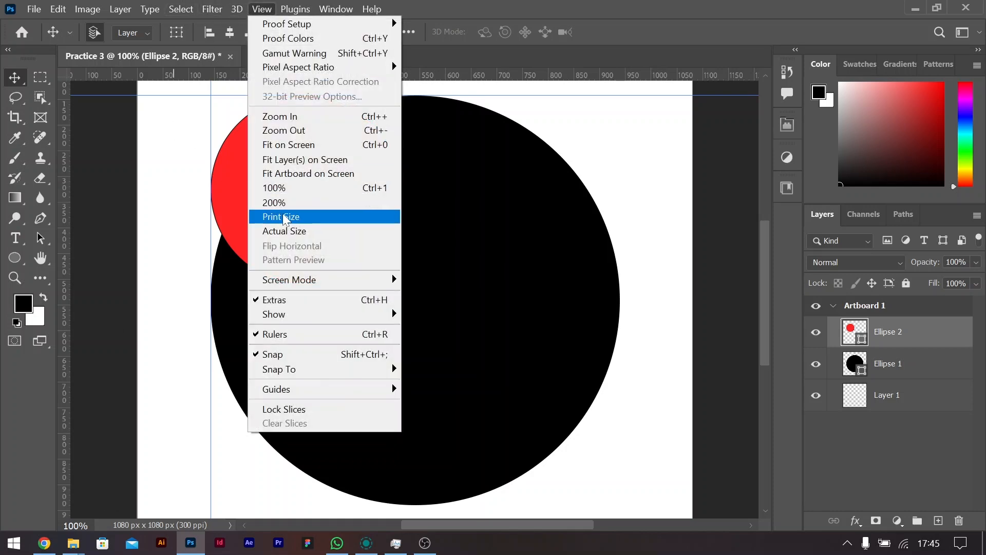
click(265, 199)
click(212, 9)
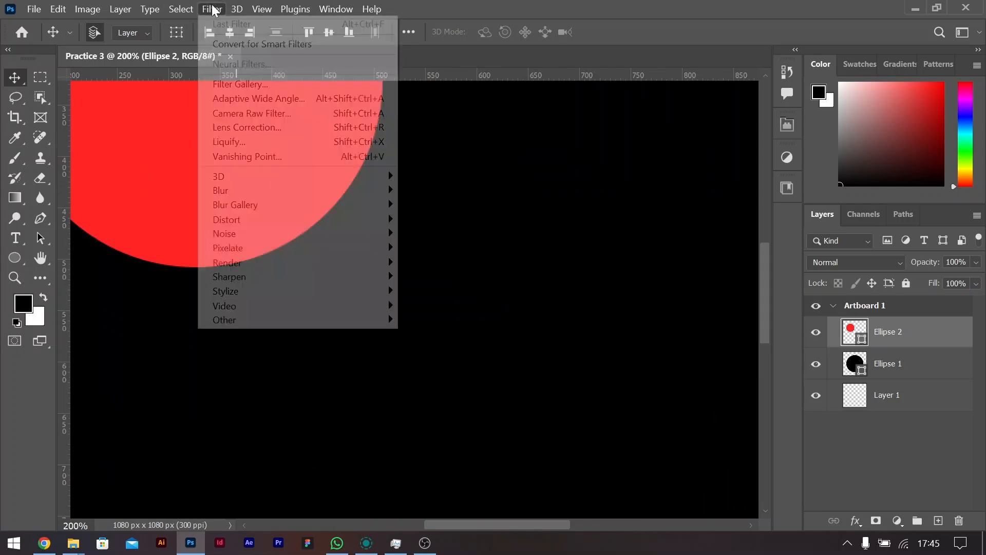
mouse_move(258, 11)
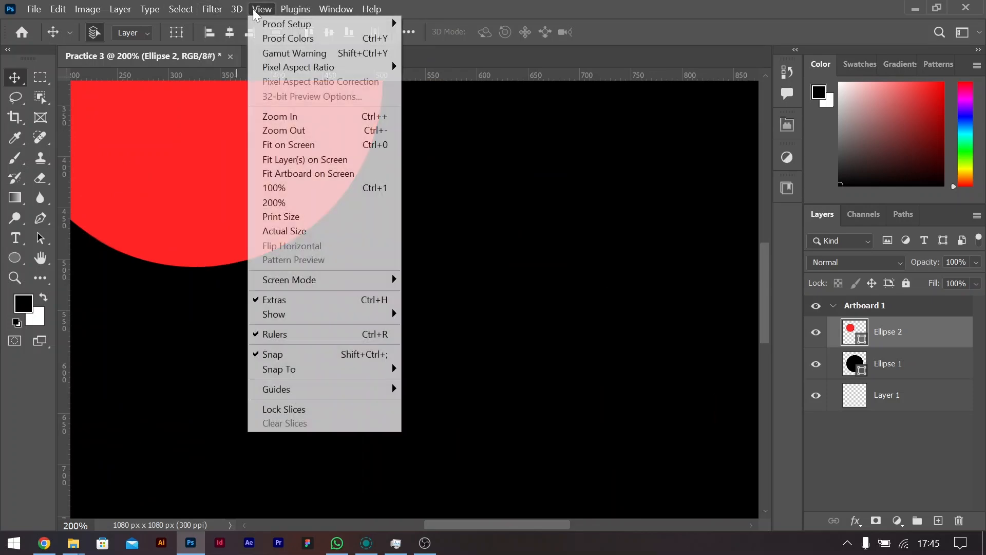
click(282, 129)
click(254, 8)
click(286, 130)
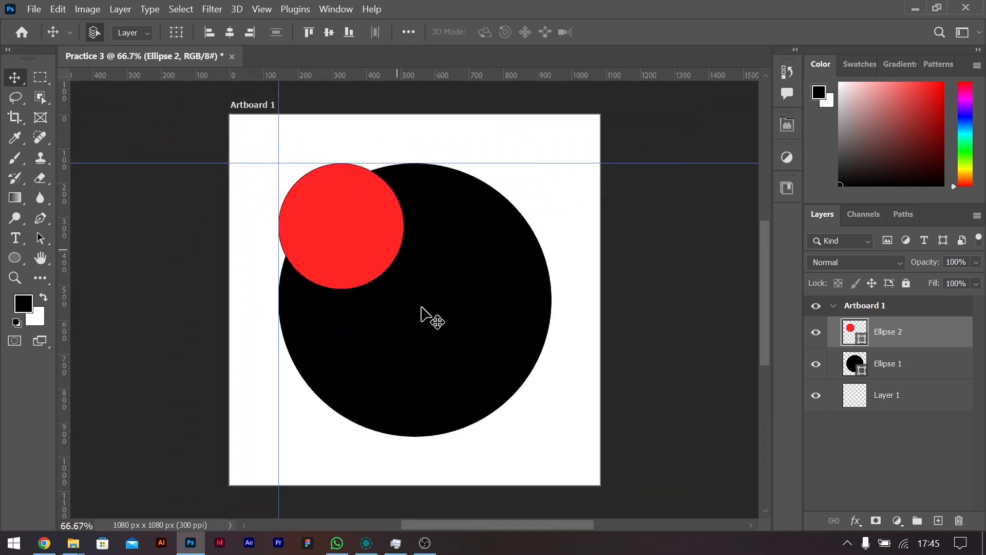
- Look through the plugin commands and the list of panels that can be shown
click(338, 82)
click(294, 10)
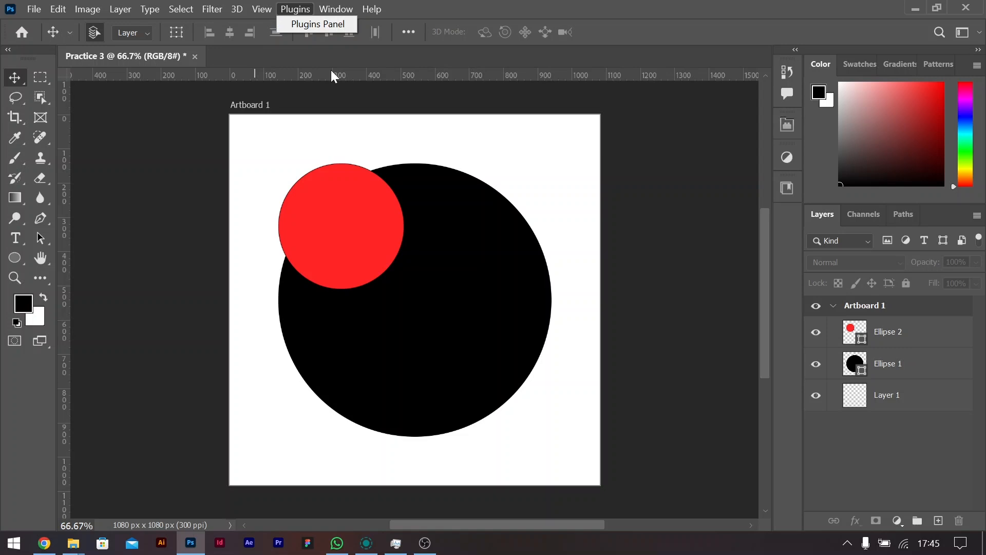
click(640, 289)
click(329, 7)
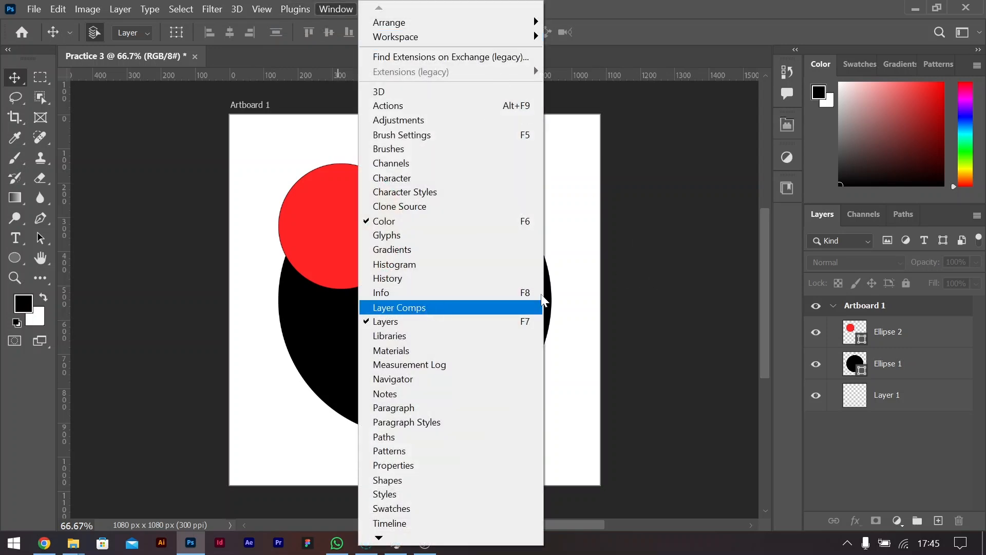
click(680, 292)
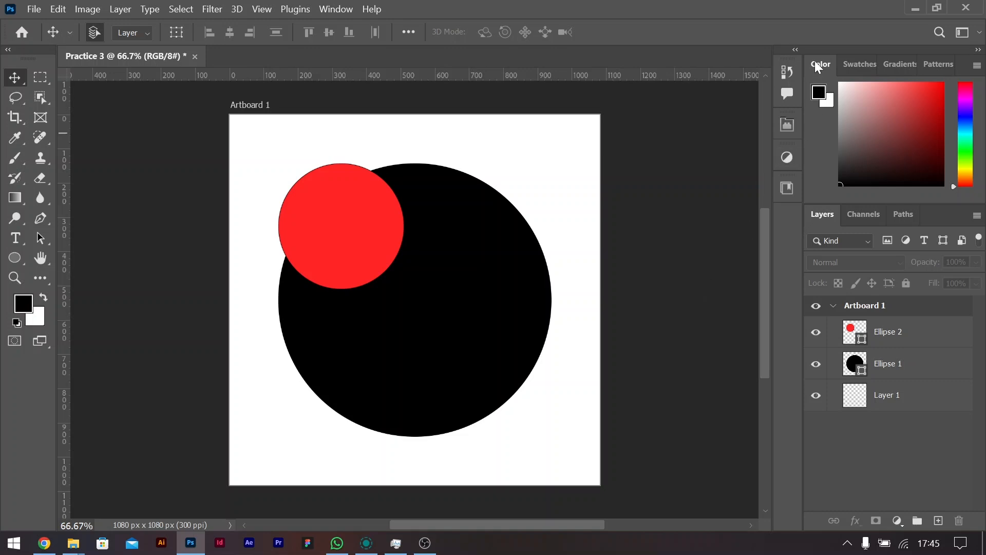
- Detach the Color panel from its group and close it
drag(814, 60, 649, 124)
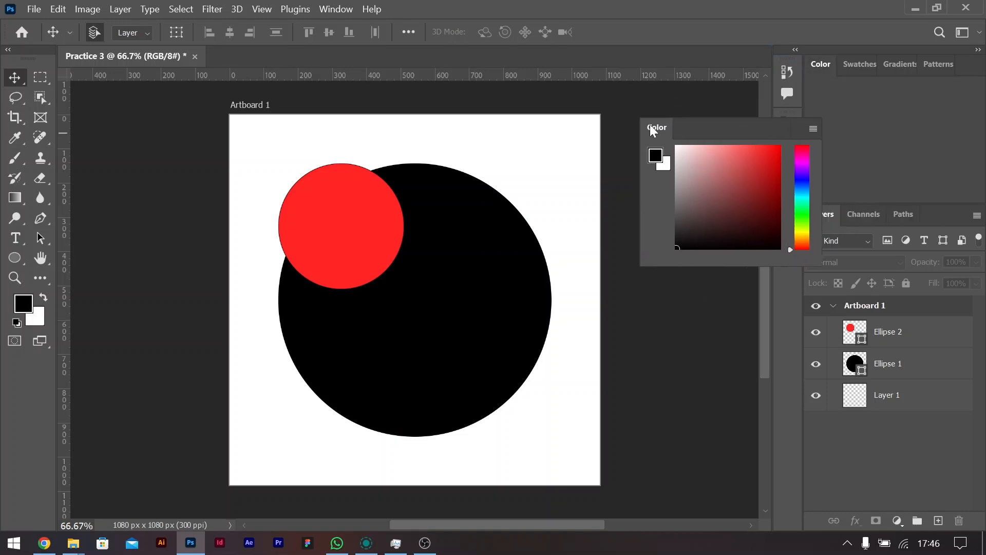
right_click(687, 116)
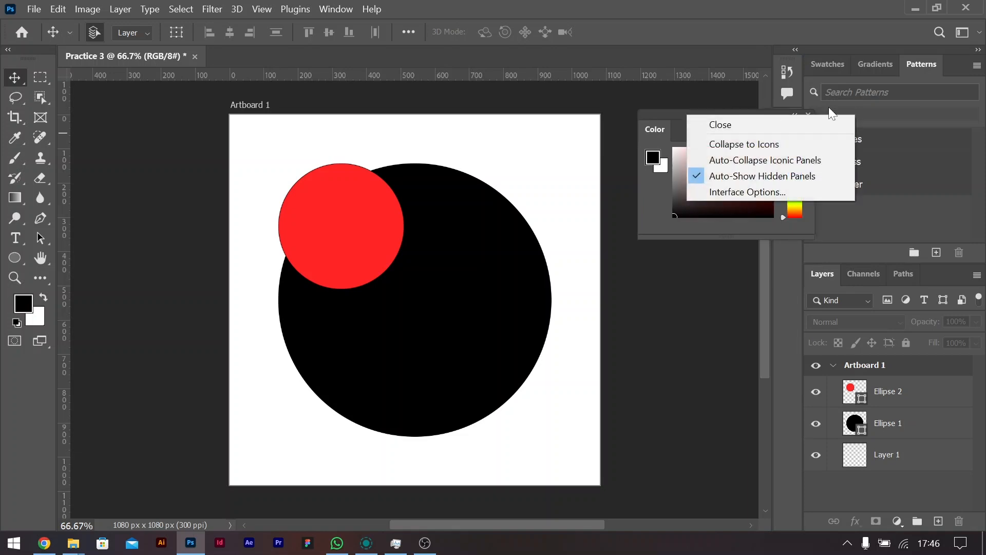
click(728, 125)
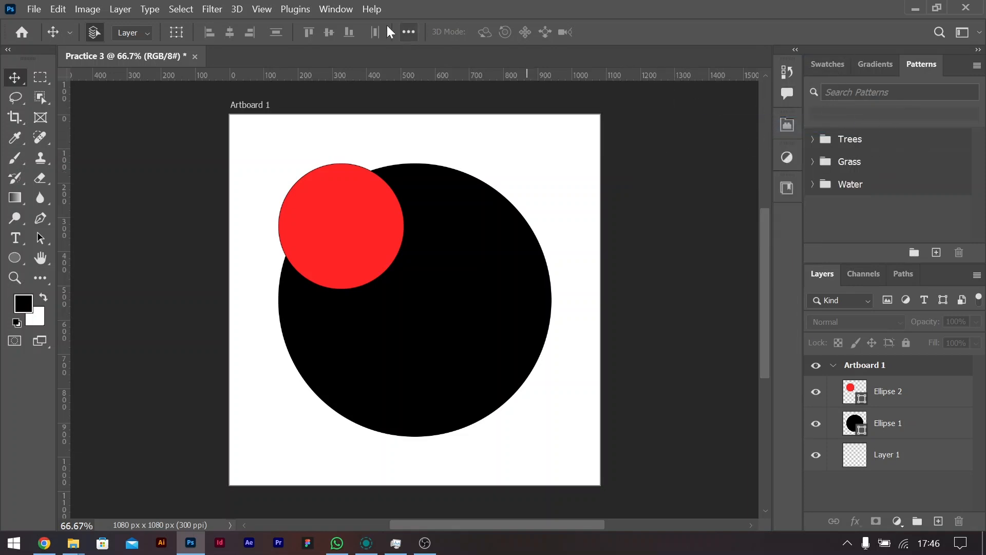
- Reopen the Color panel and dock it as the first panel in the group with Swatches, Gradients and Patterns
click(341, 11)
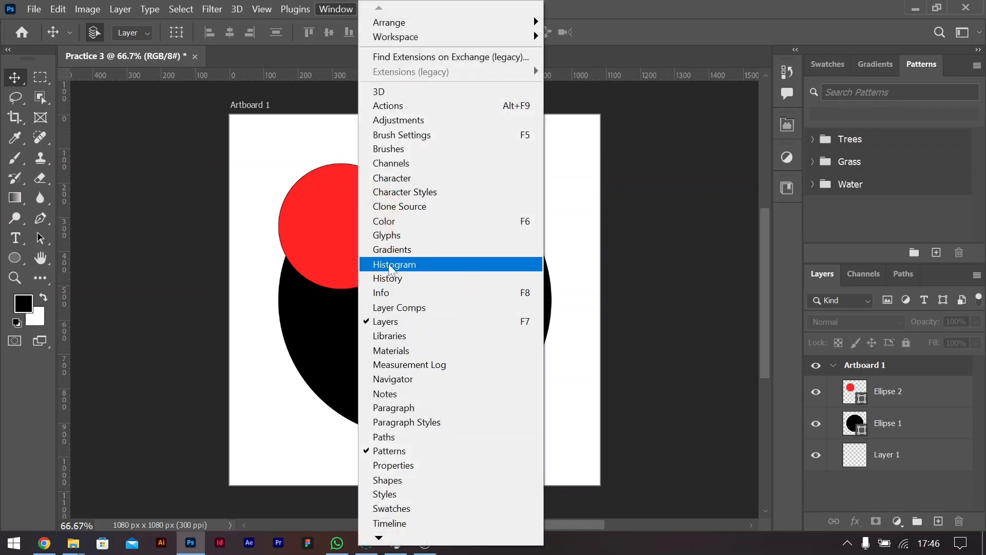
click(398, 222)
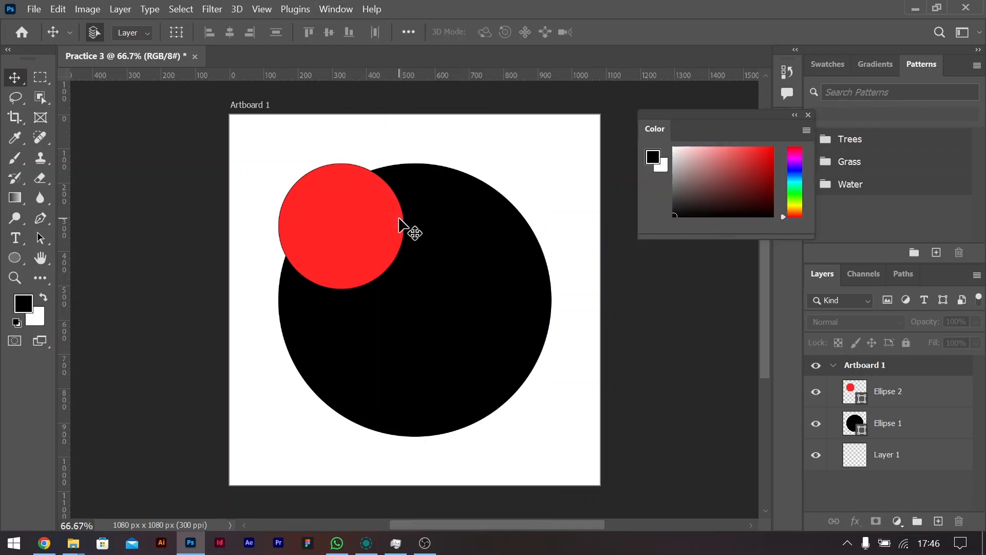
drag(681, 123, 831, 79)
drag(948, 66, 828, 77)
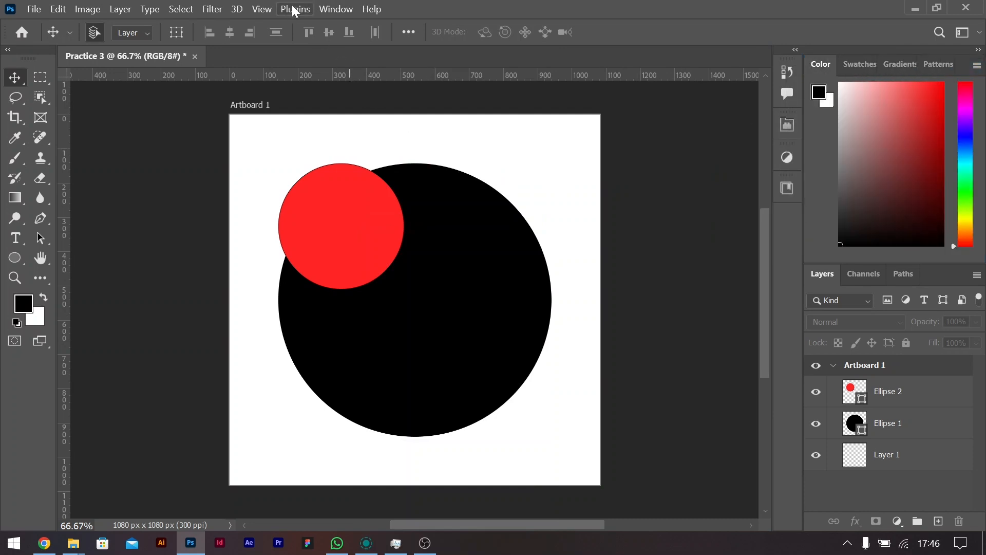
- Look through the full list of available panels and bring up the Gradients panel
click(330, 10)
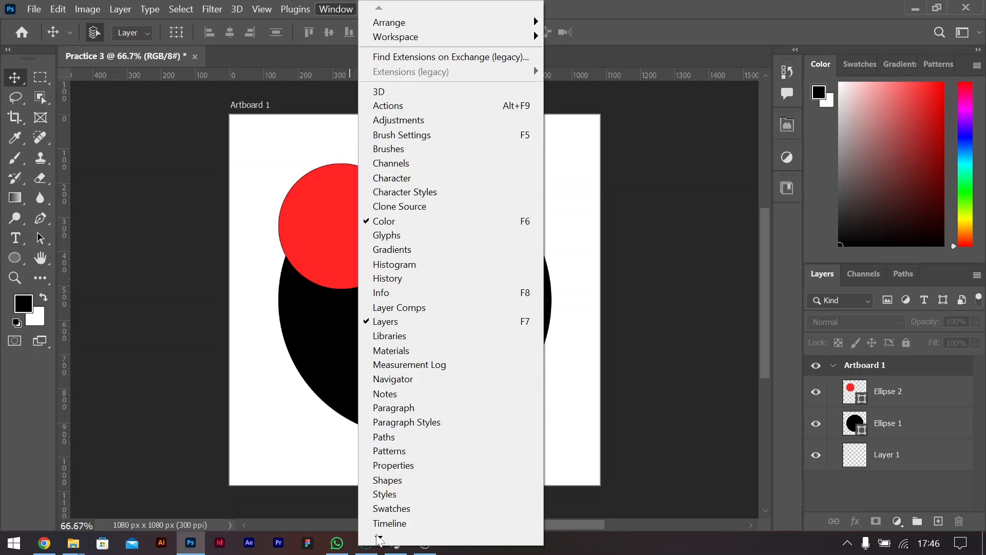
mouse_move(380, 543)
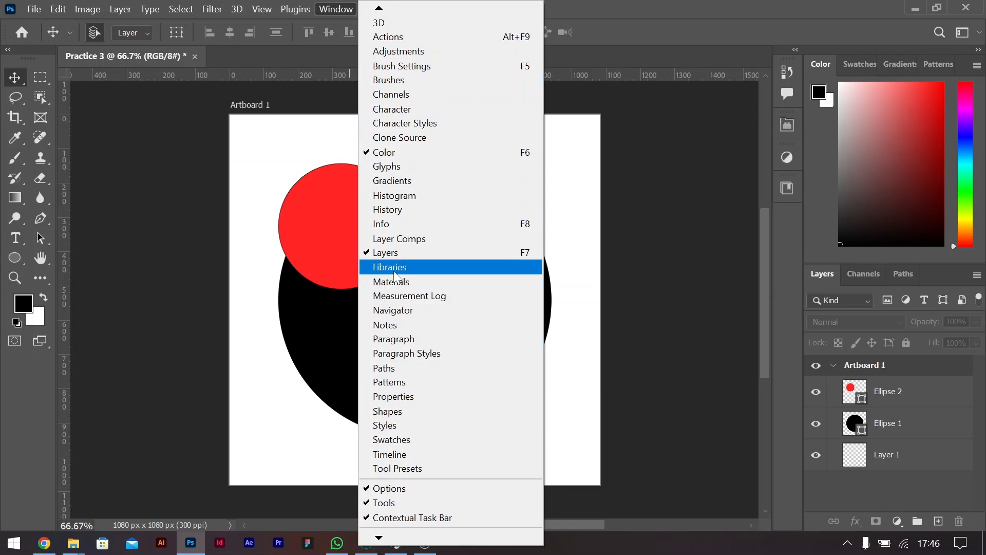
click(396, 180)
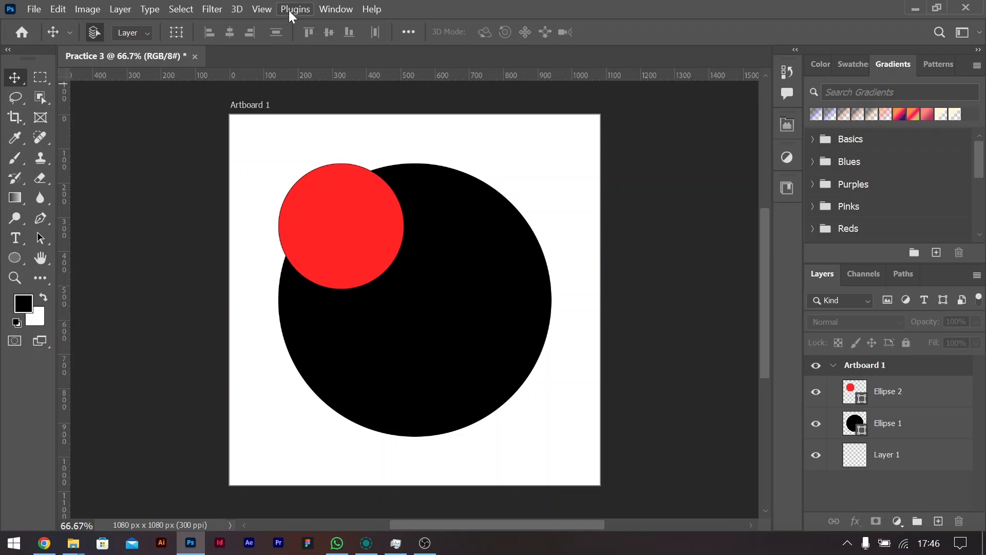
- Show the Actions panel and enlarge it downward to list the default and custom actions
click(328, 10)
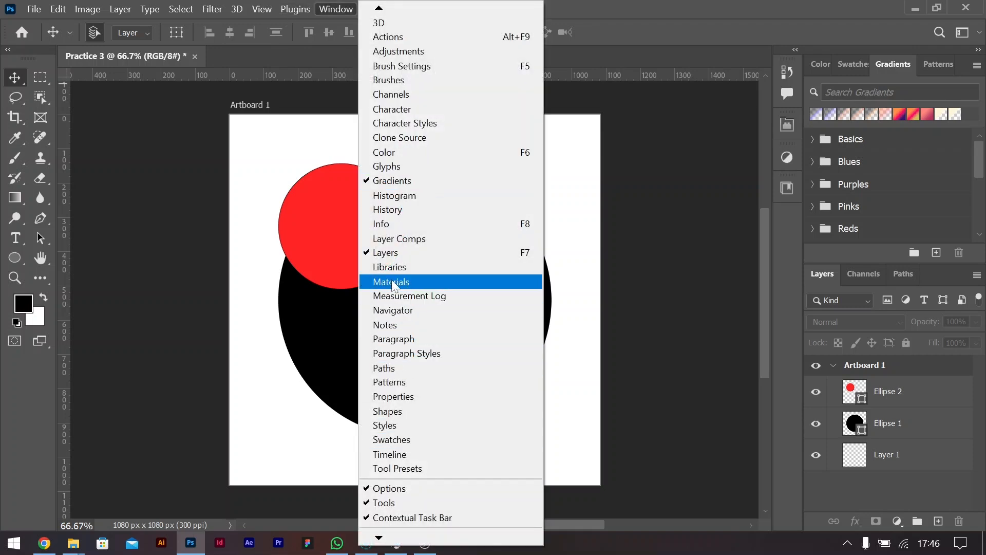
click(398, 37)
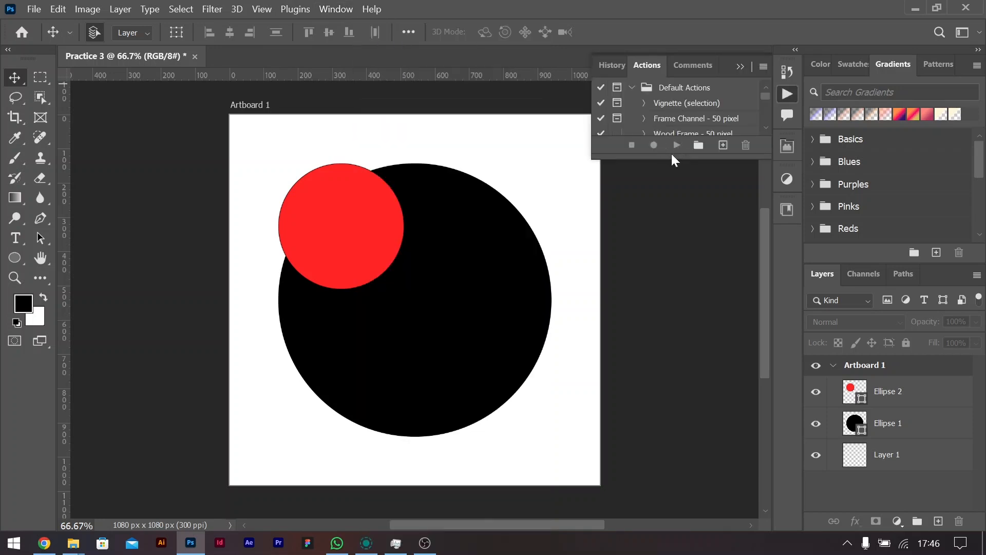
drag(670, 157, 674, 475)
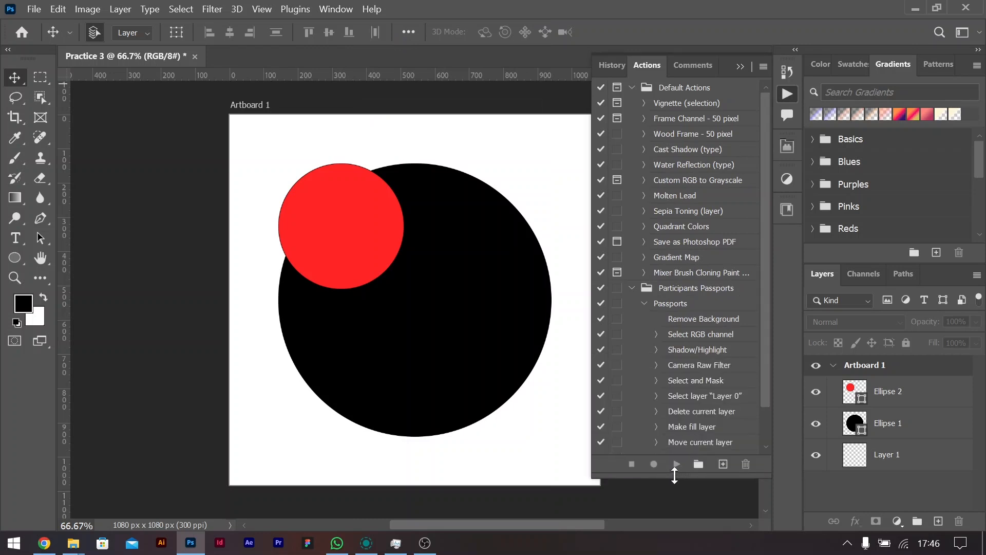
- Fold and select the Passports action in the Participants Passports set, and collapse the Actions panel to its icon
click(646, 304)
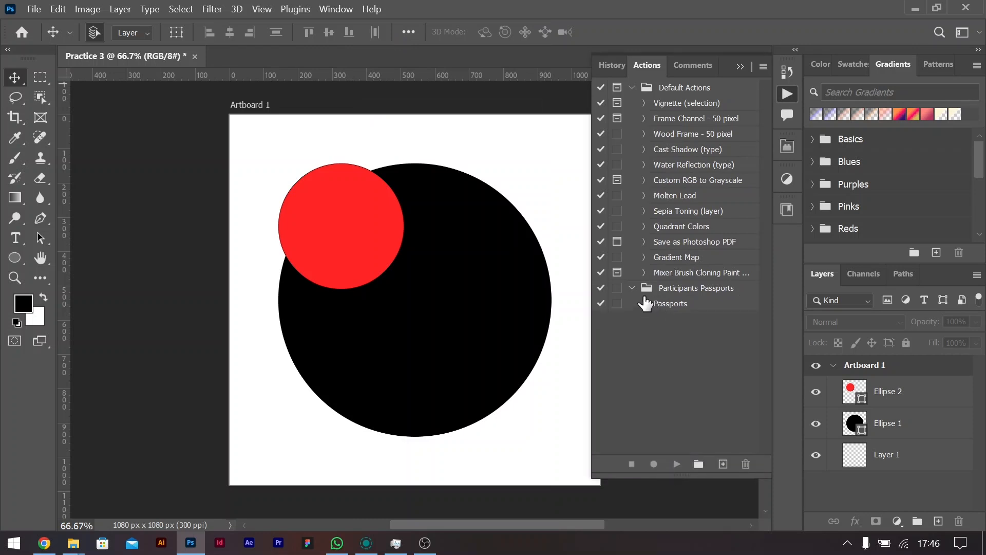
click(674, 307)
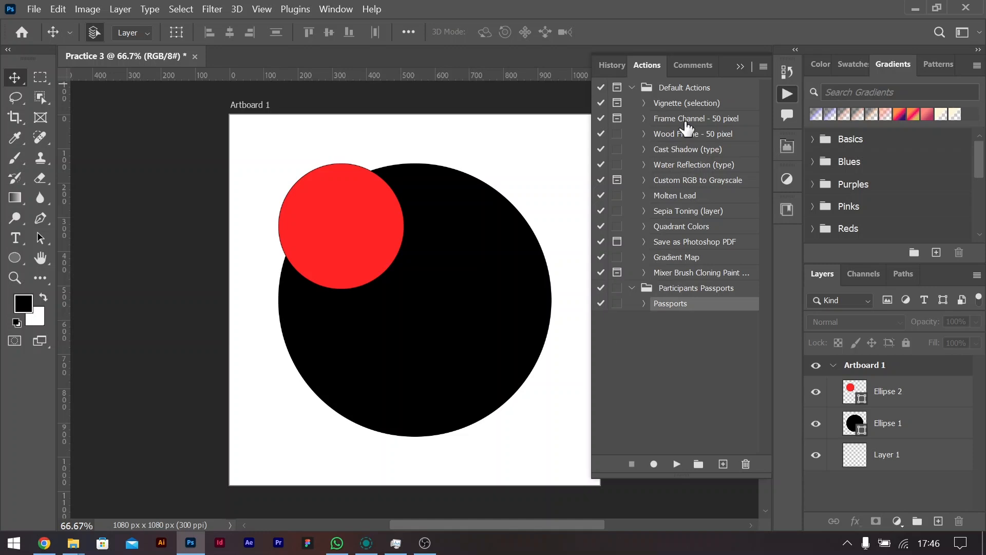
click(739, 67)
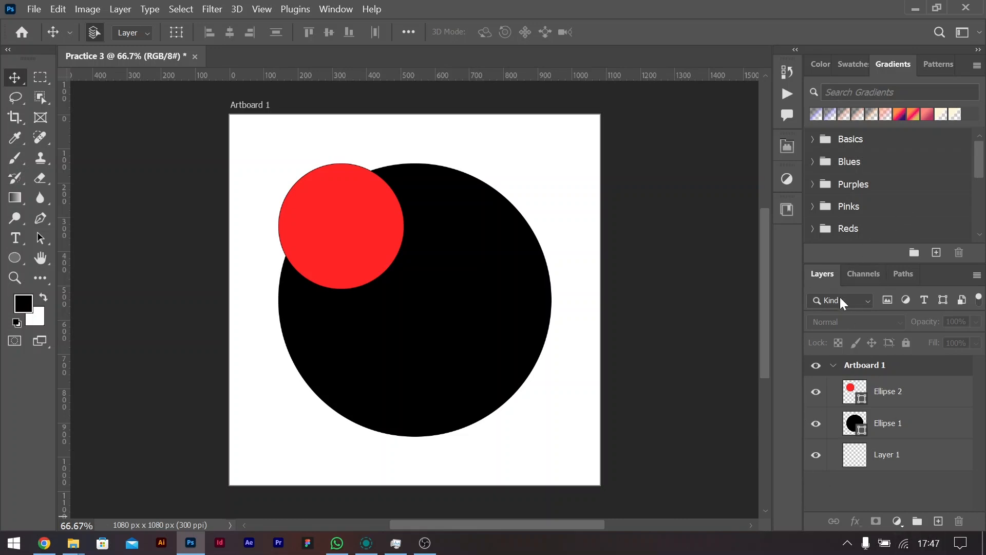
- Move the Layers panel behind Channels and Paths in its group, and return it to the front
mouse_move(823, 281)
mouse_down()
mouse_move(714, 268)
mouse_move(846, 303)
mouse_move(820, 279)
mouse_up()
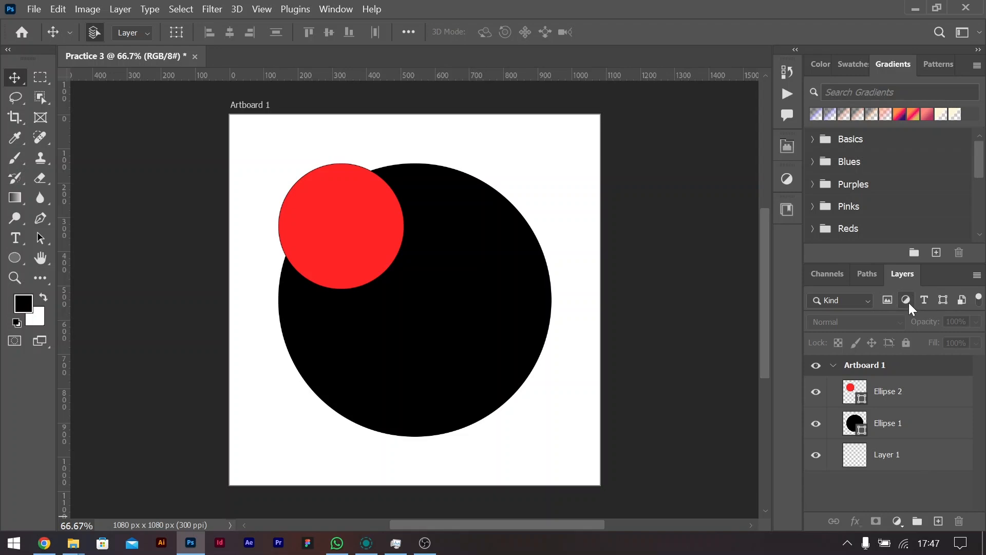
drag(883, 278, 817, 280)
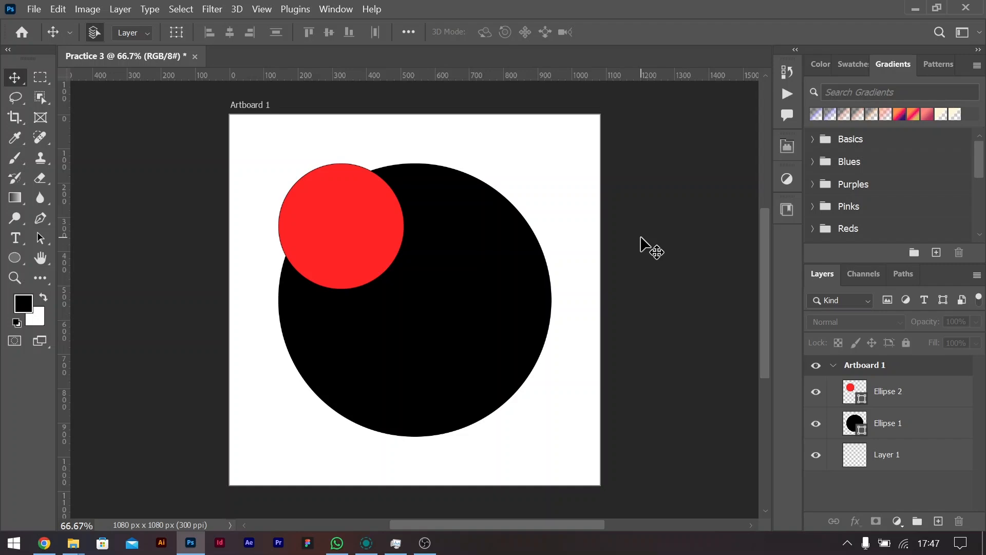
click(432, 552)
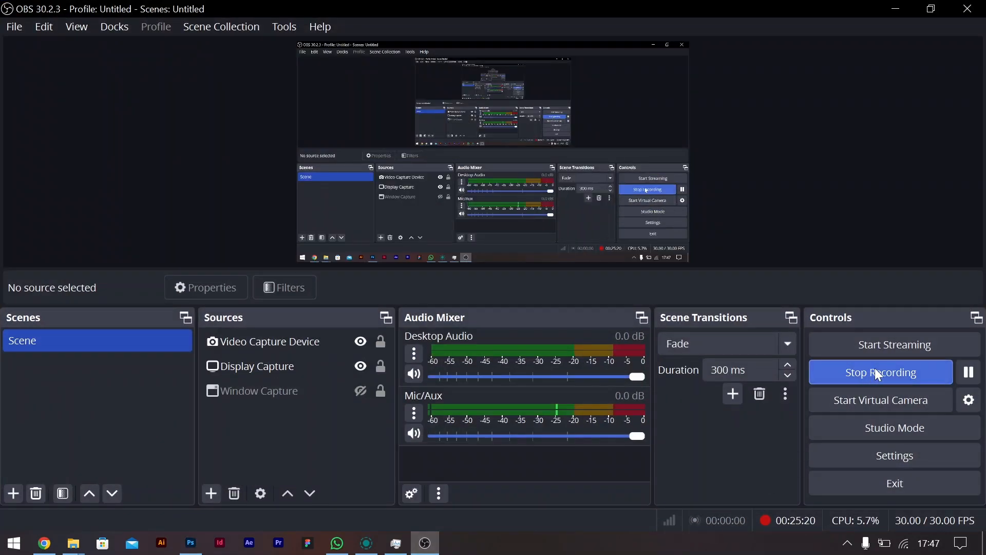